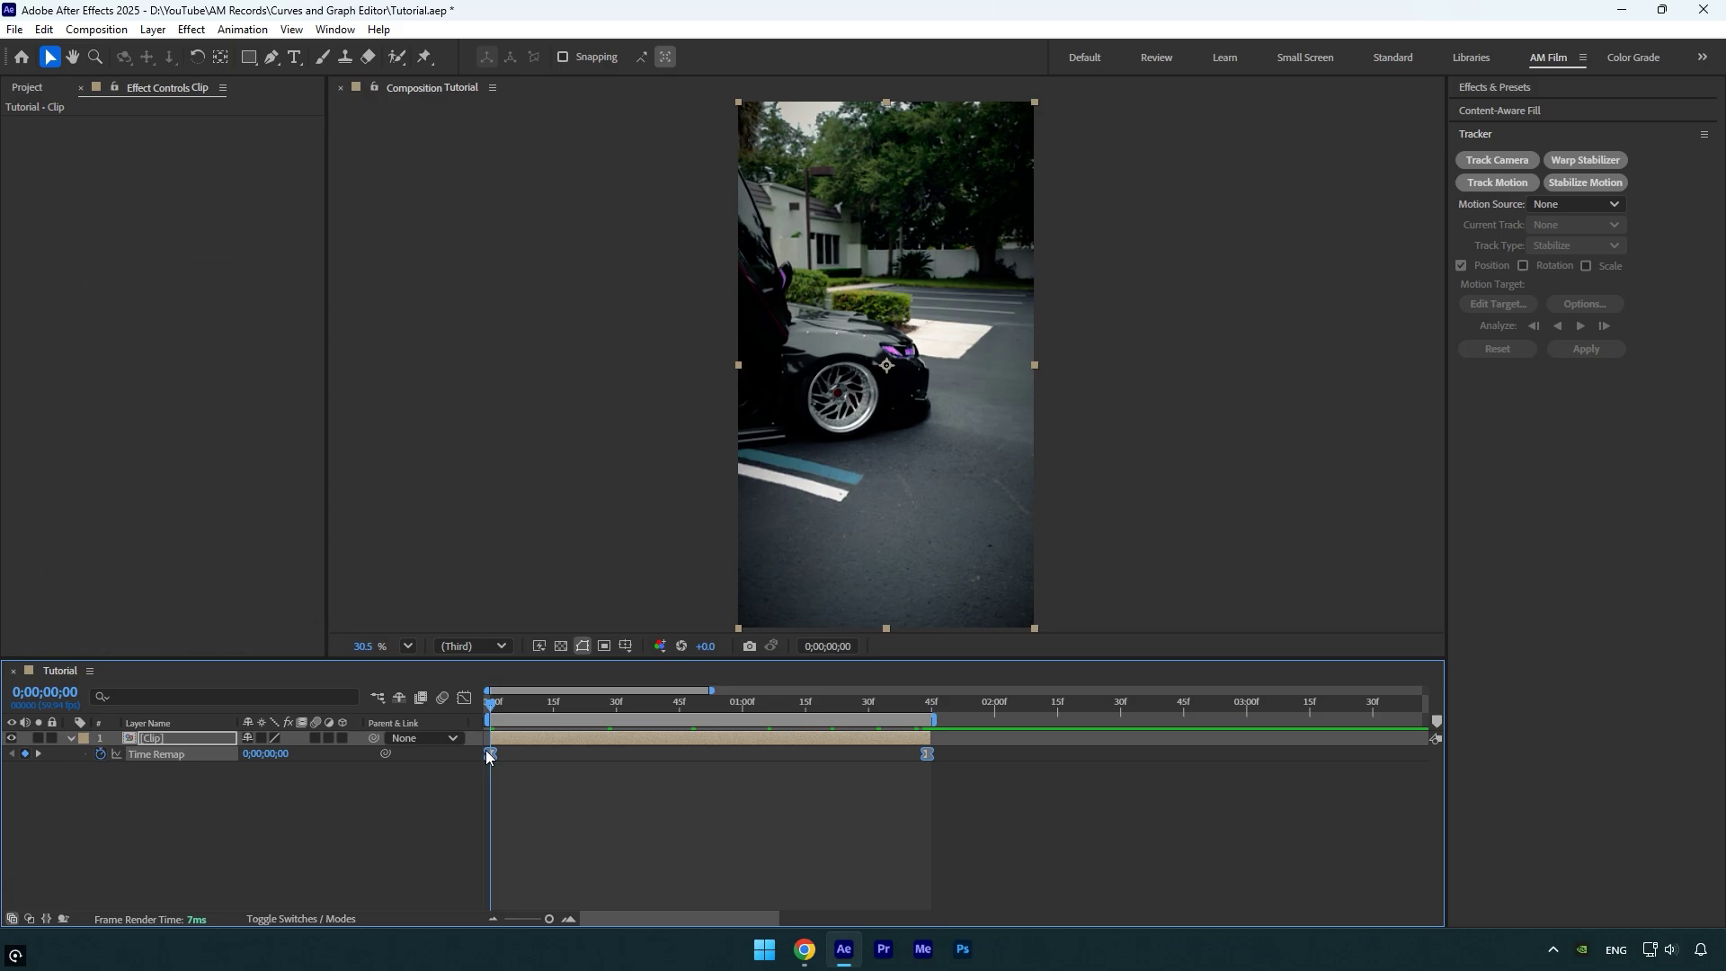
Display the clip's Time Remap as a value graph in the Graph Editor and select both of its keyframes.
click(466, 702)
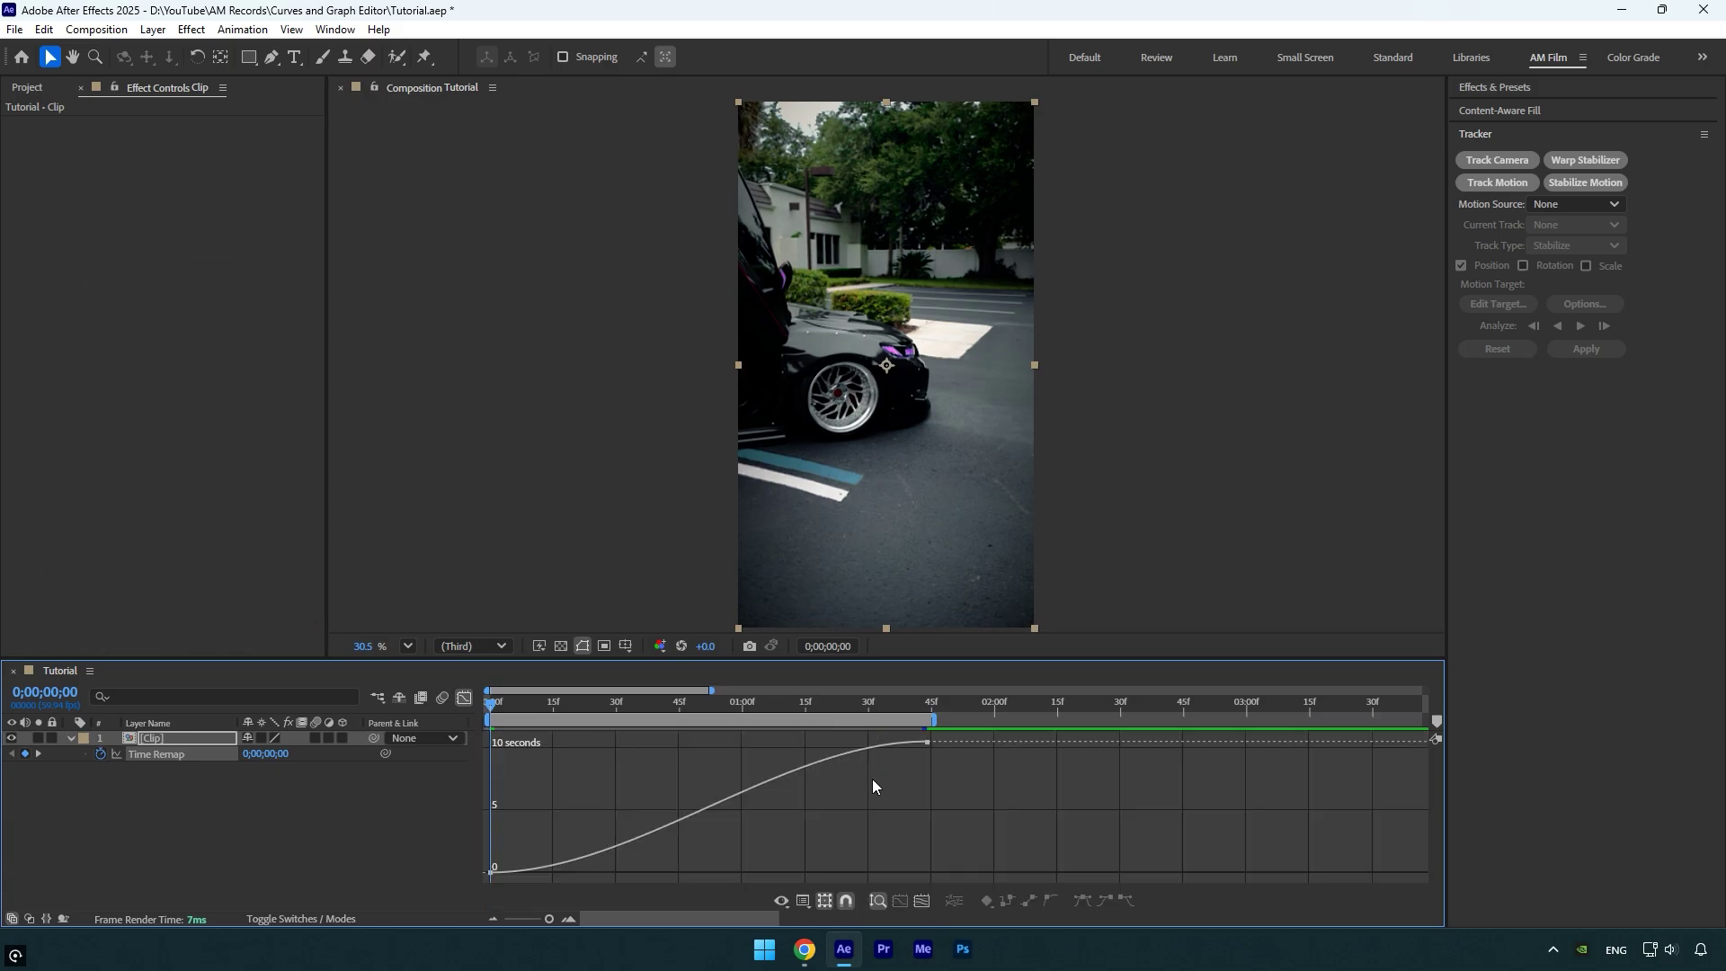
right_click(929, 796)
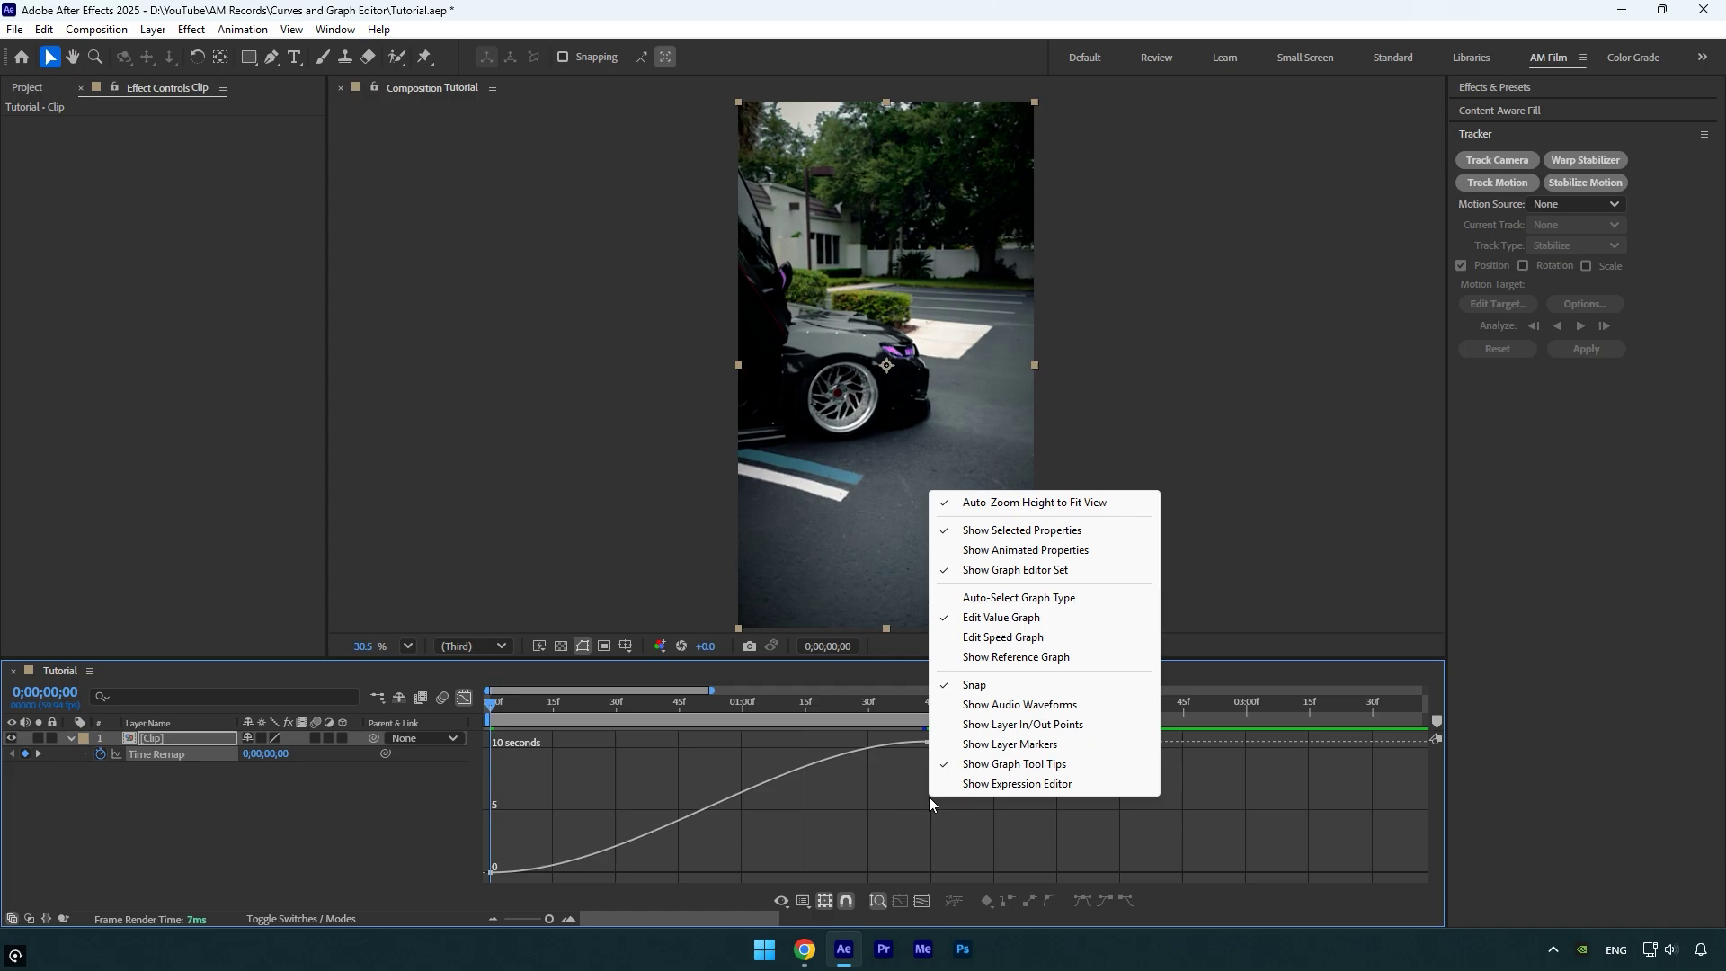
click(999, 619)
drag(1019, 811, 917, 739)
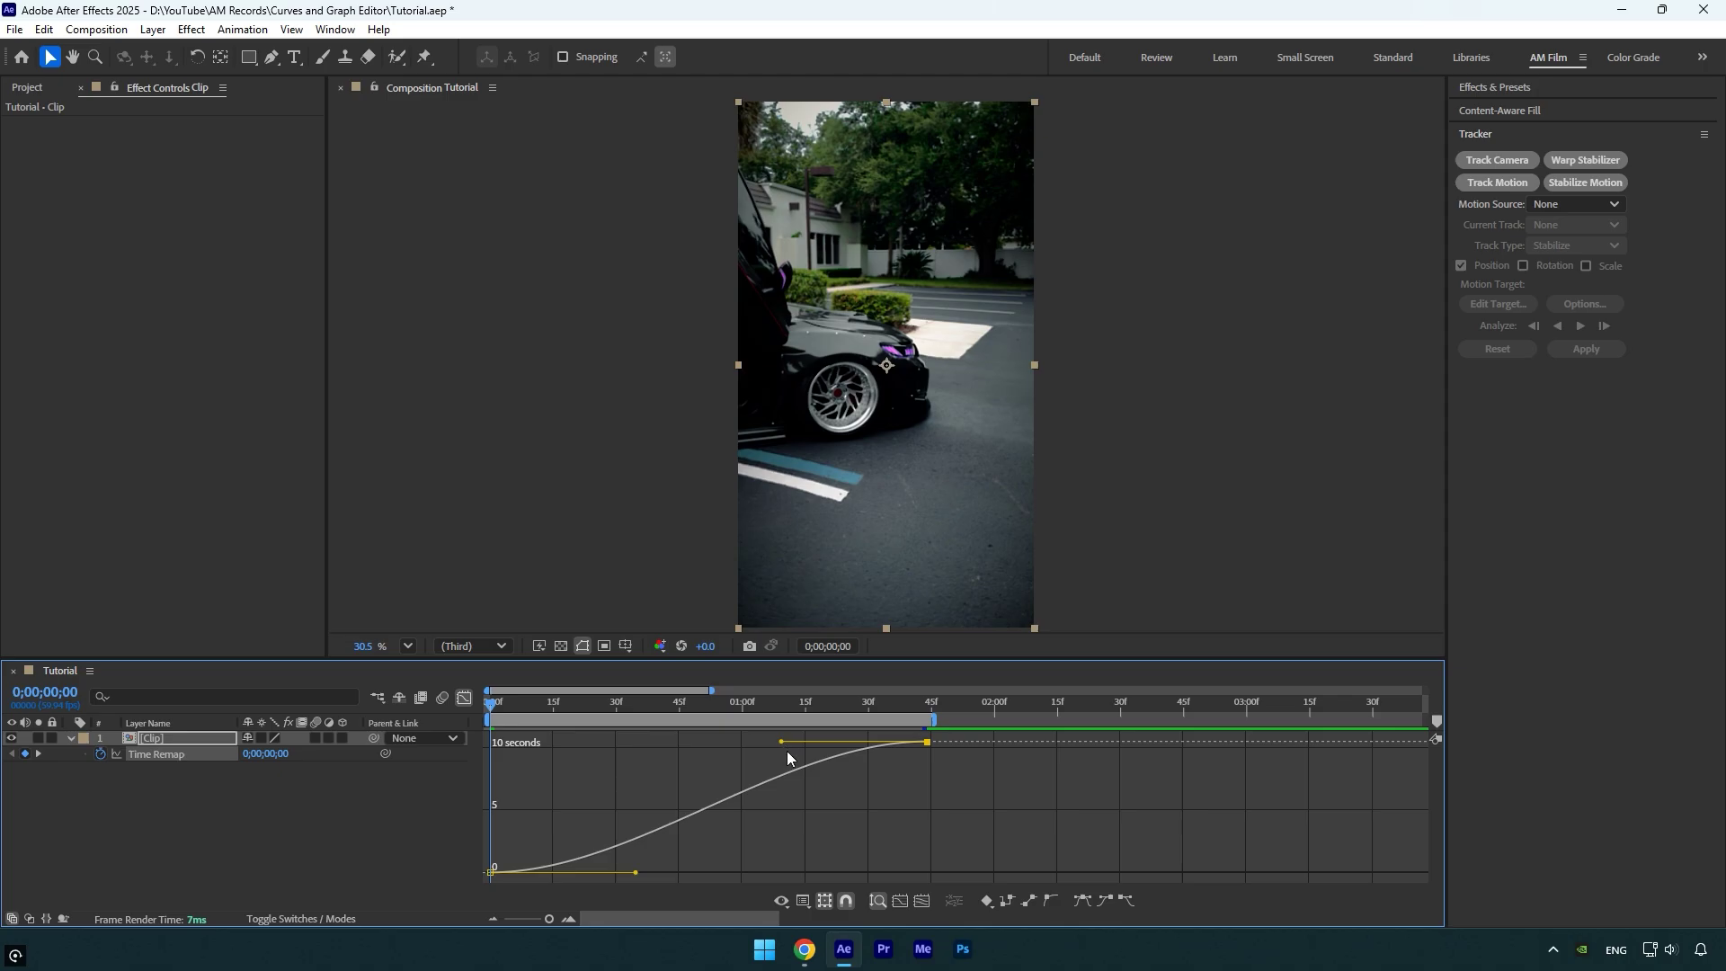
Bend the Time Remap curve into a fast-slow-fast ramp with steep handles at both ends, and preview it up to the slow midsection.
drag(781, 741, 906, 846)
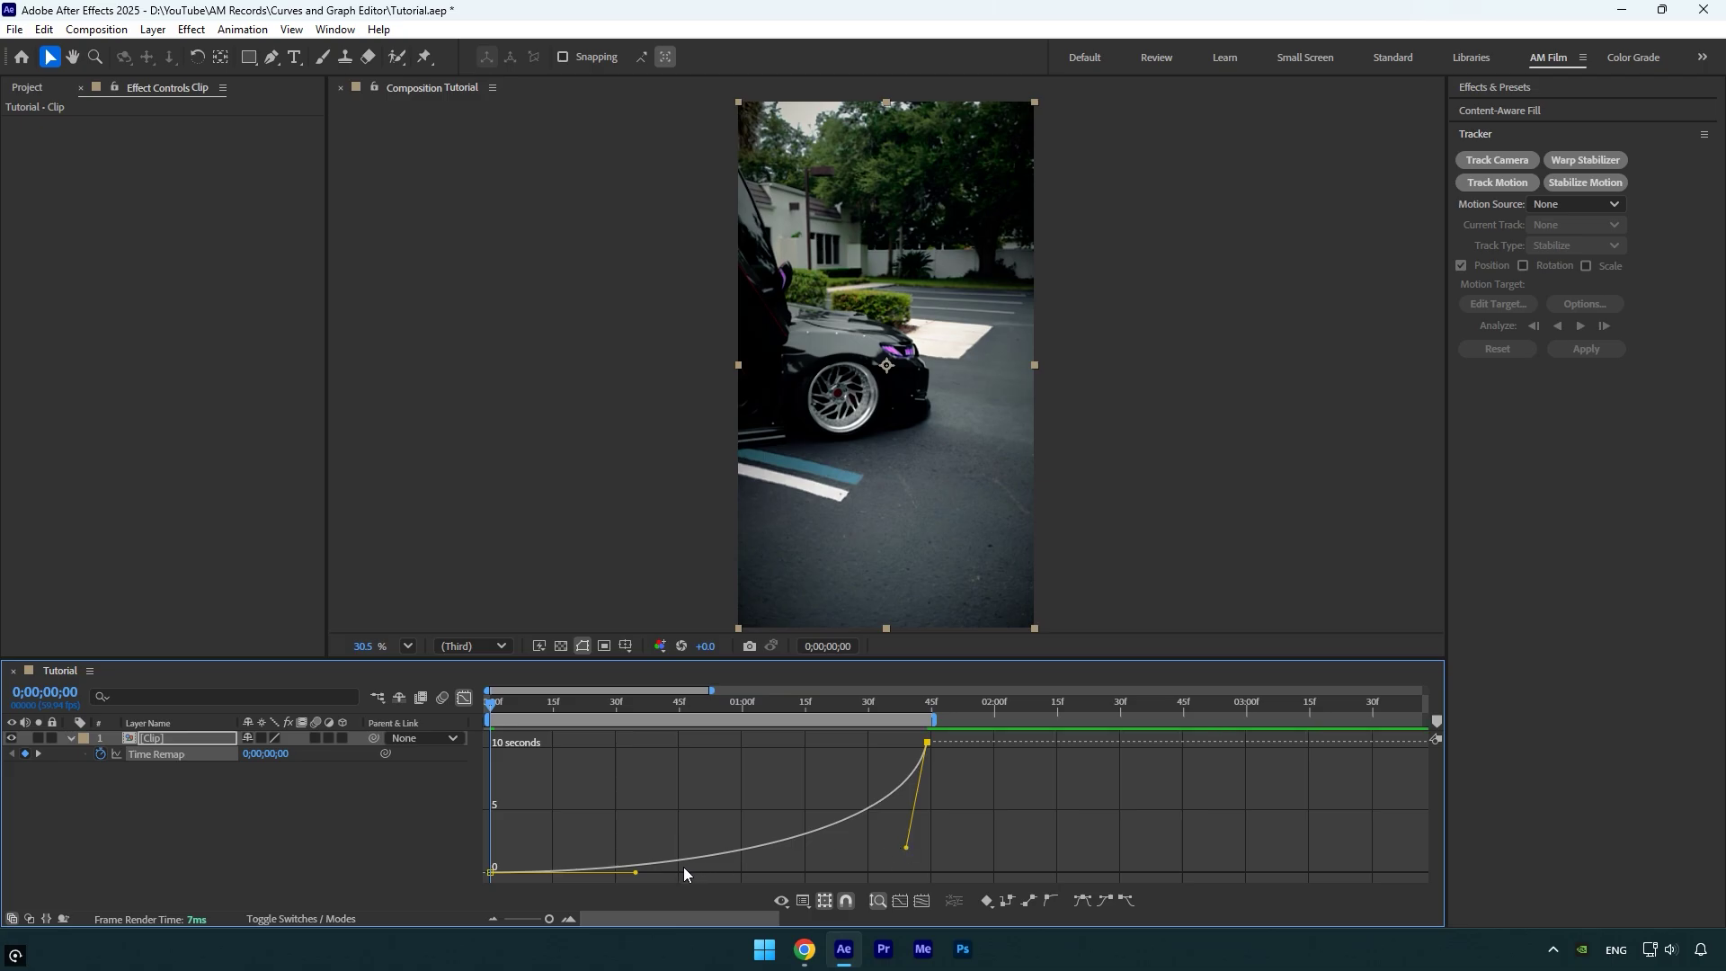
drag(632, 872, 528, 764)
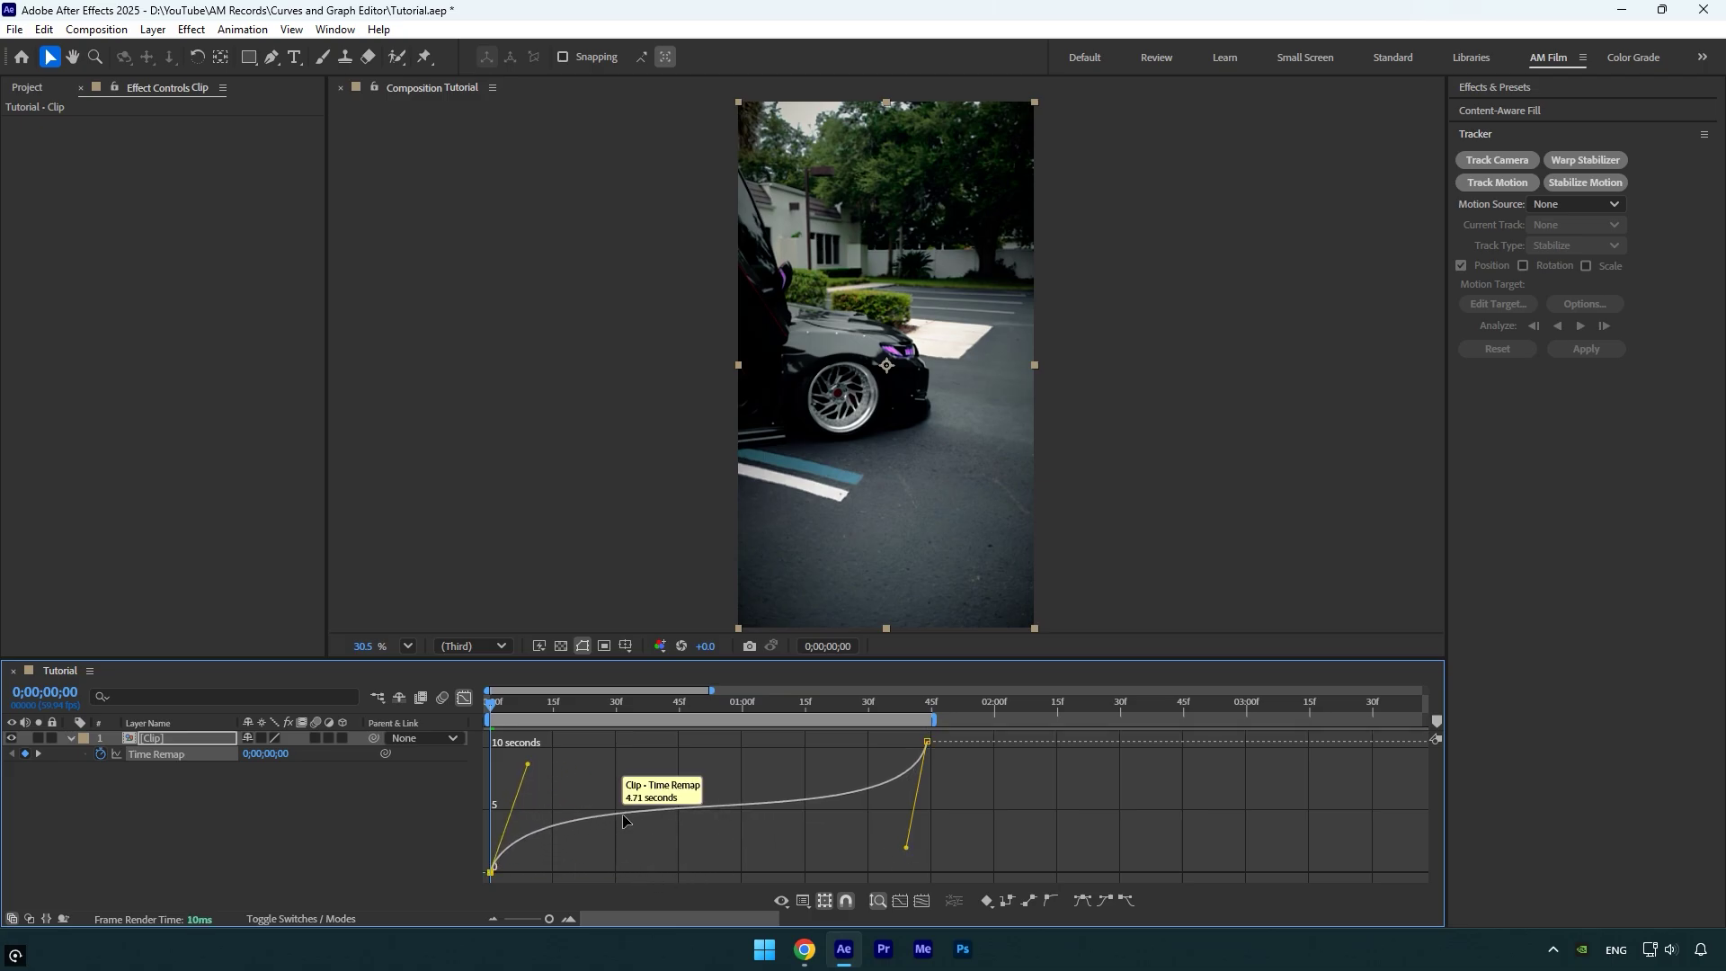
key(space)
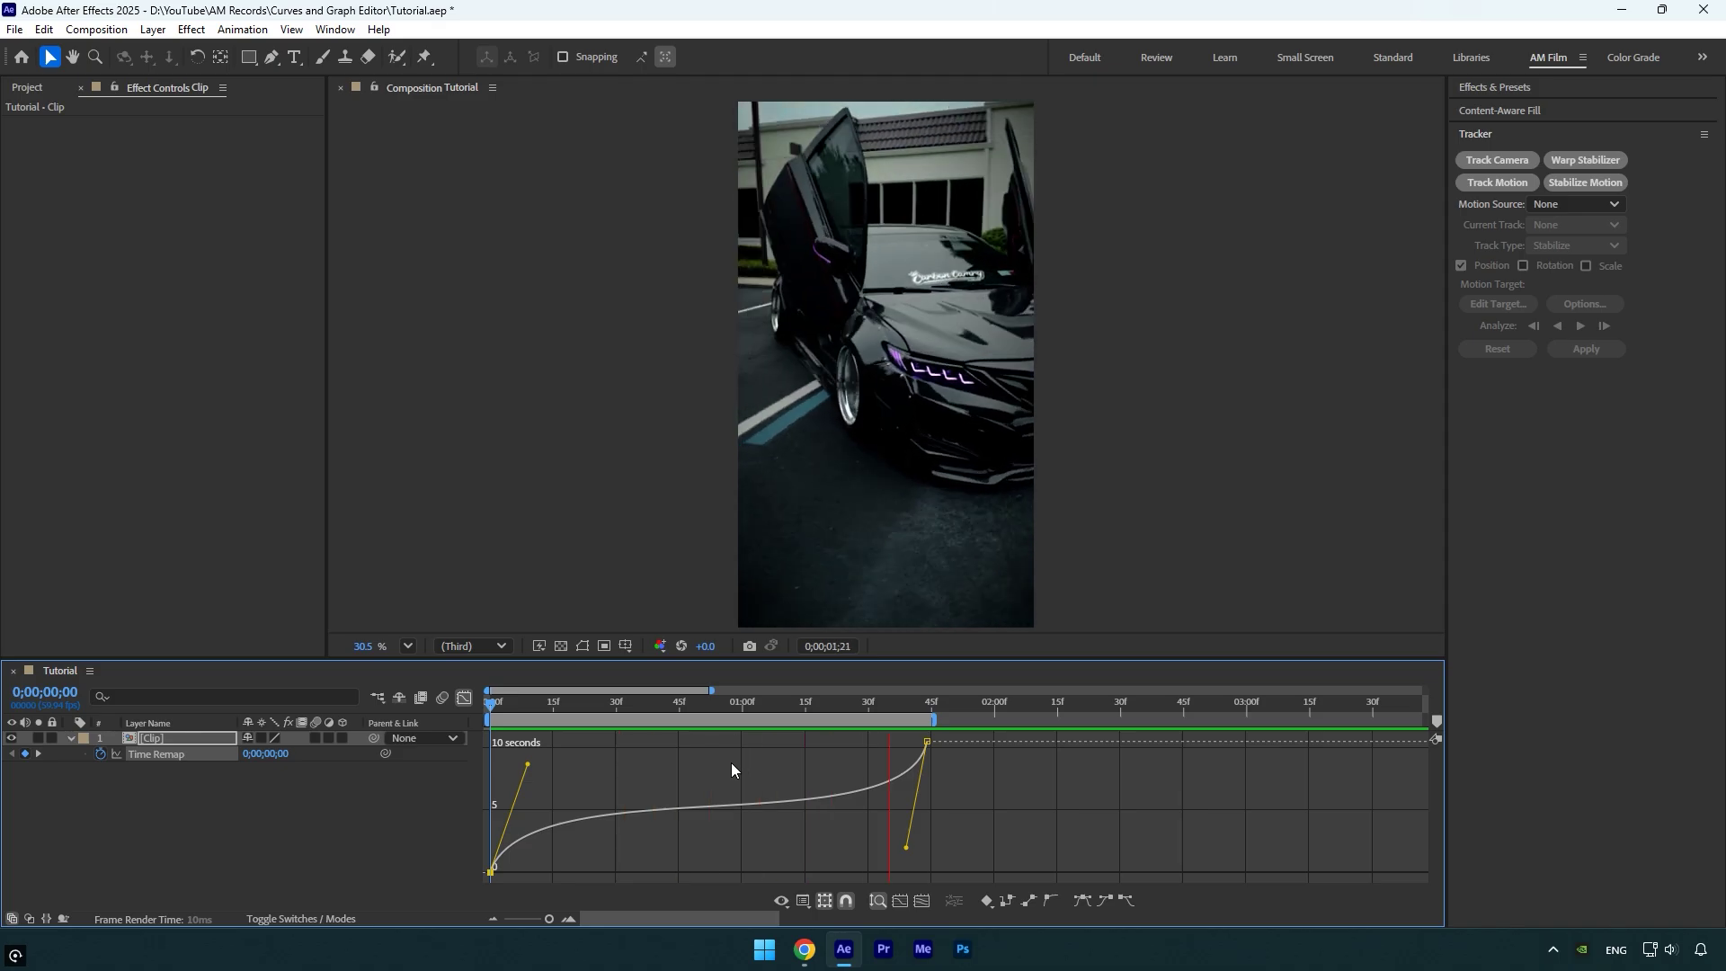
drag(739, 707, 717, 707)
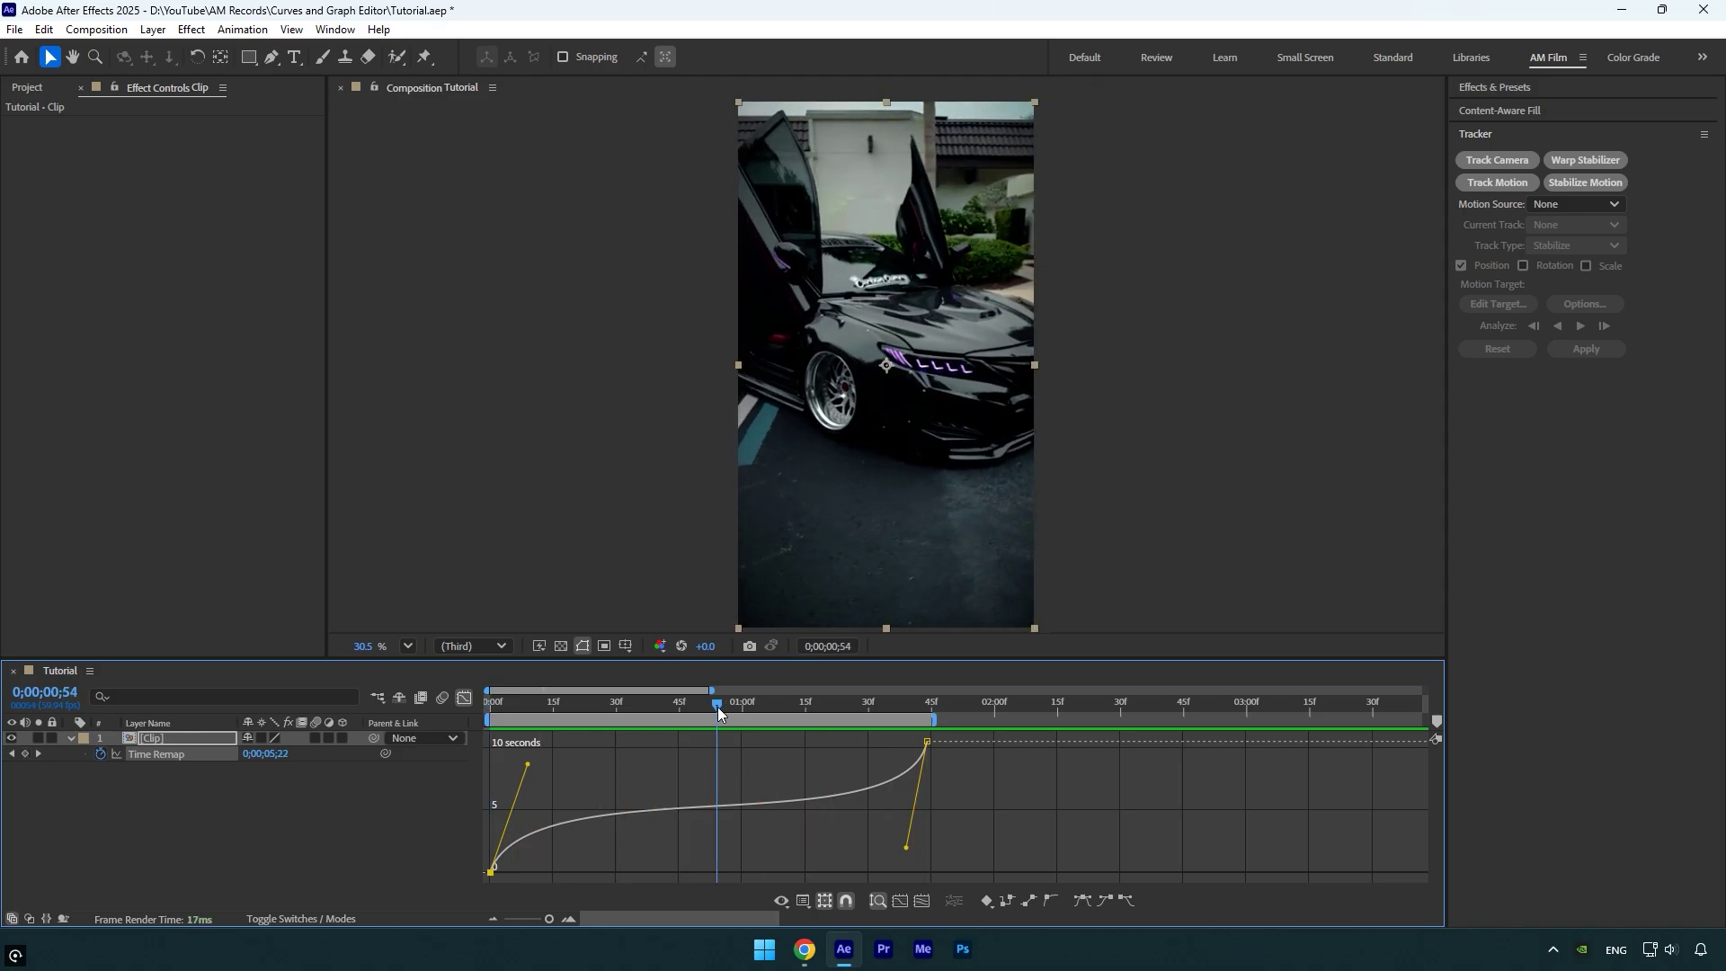
Try shortening the handles of both end keyframes for a gentler speed ramp, and play the result.
drag(906, 849, 917, 794)
drag(528, 765, 514, 811)
key(space)
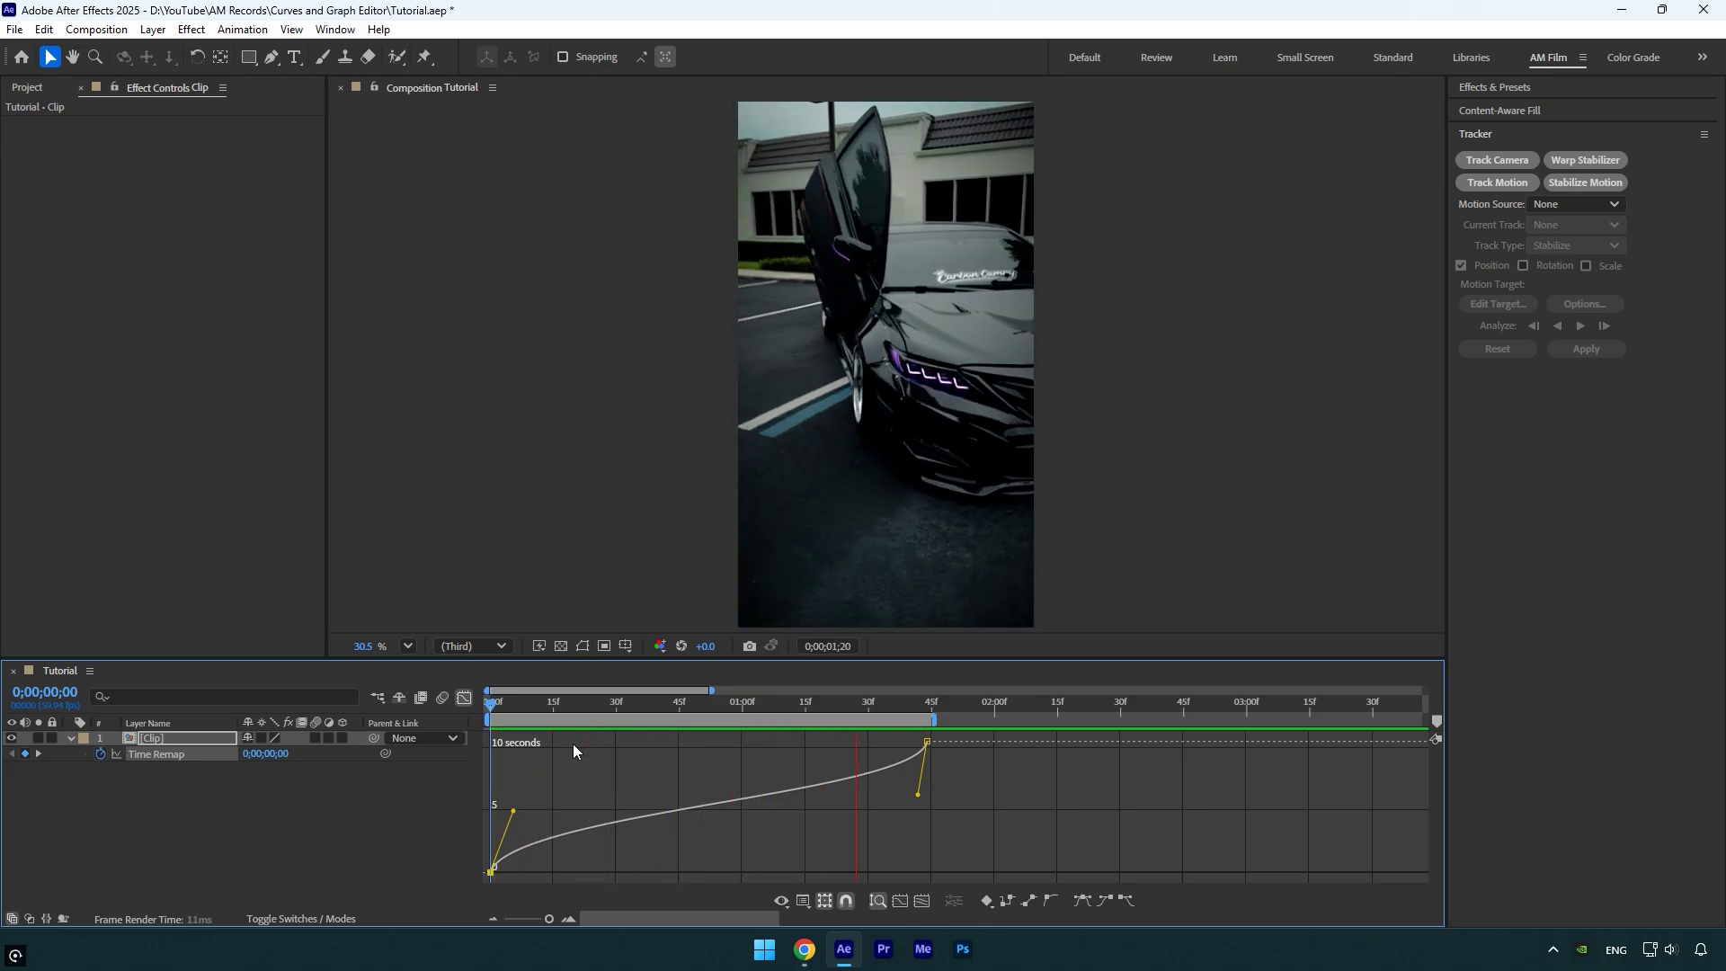
Try lengthening both end handles to nearly the full graph height for a stronger slowdown in the middle, and play it.
drag(513, 811, 532, 747)
drag(918, 797, 894, 868)
key(space)
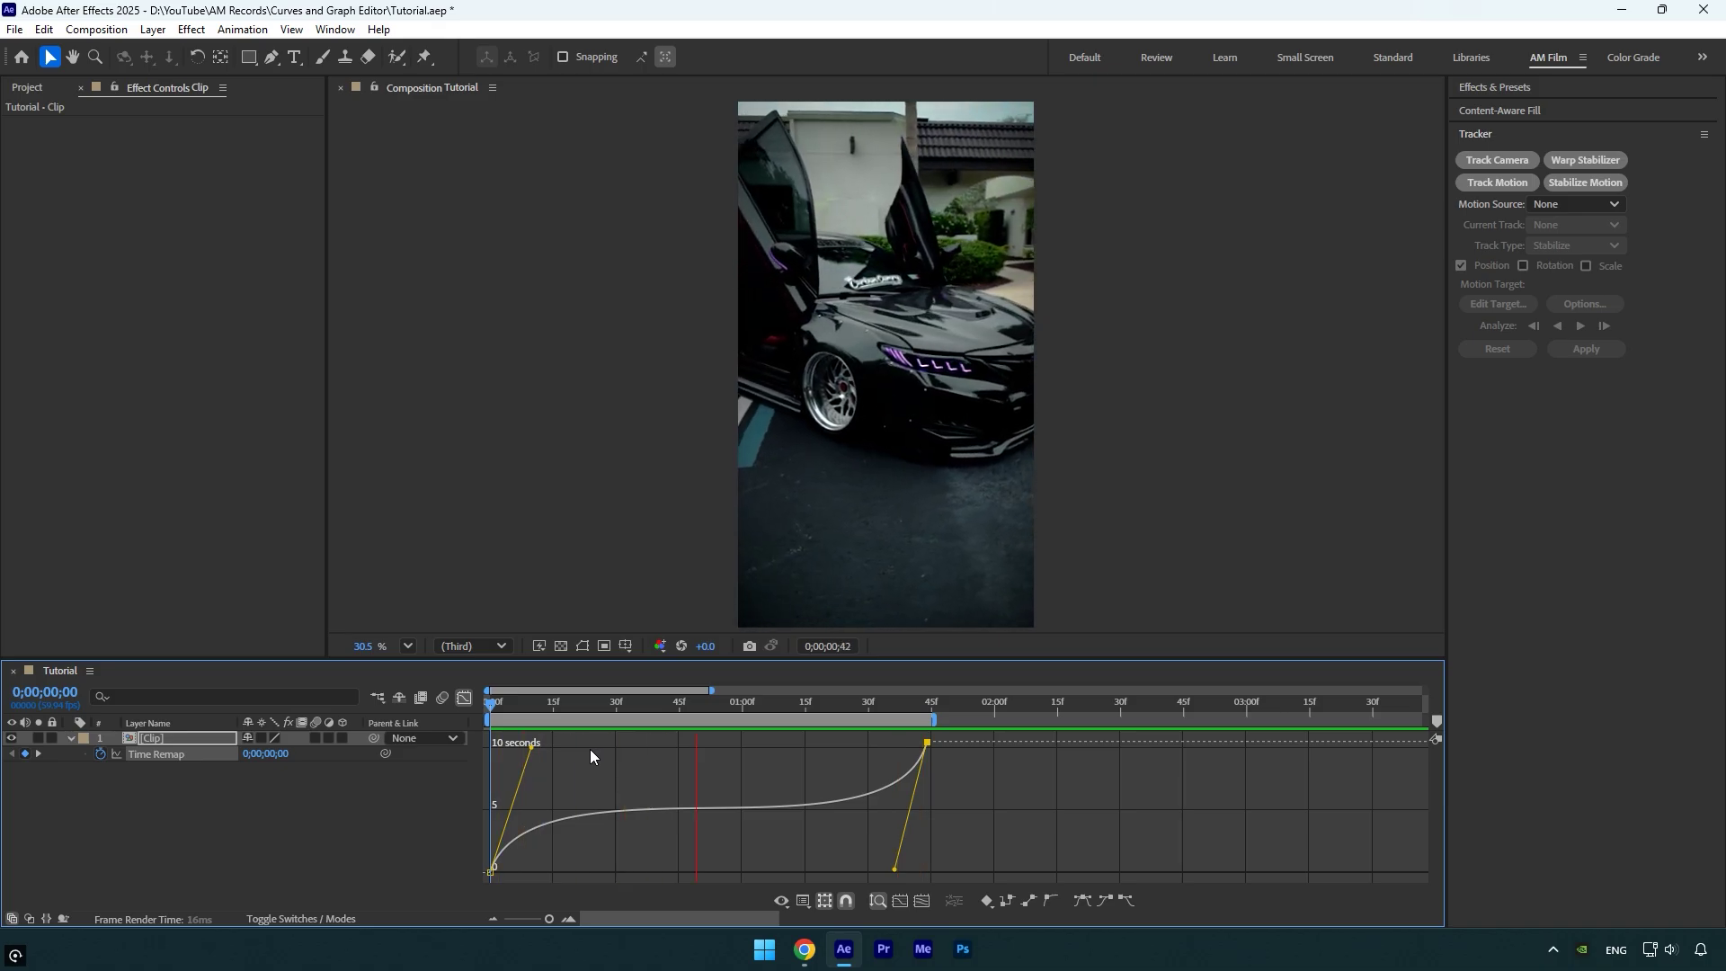
key(space)
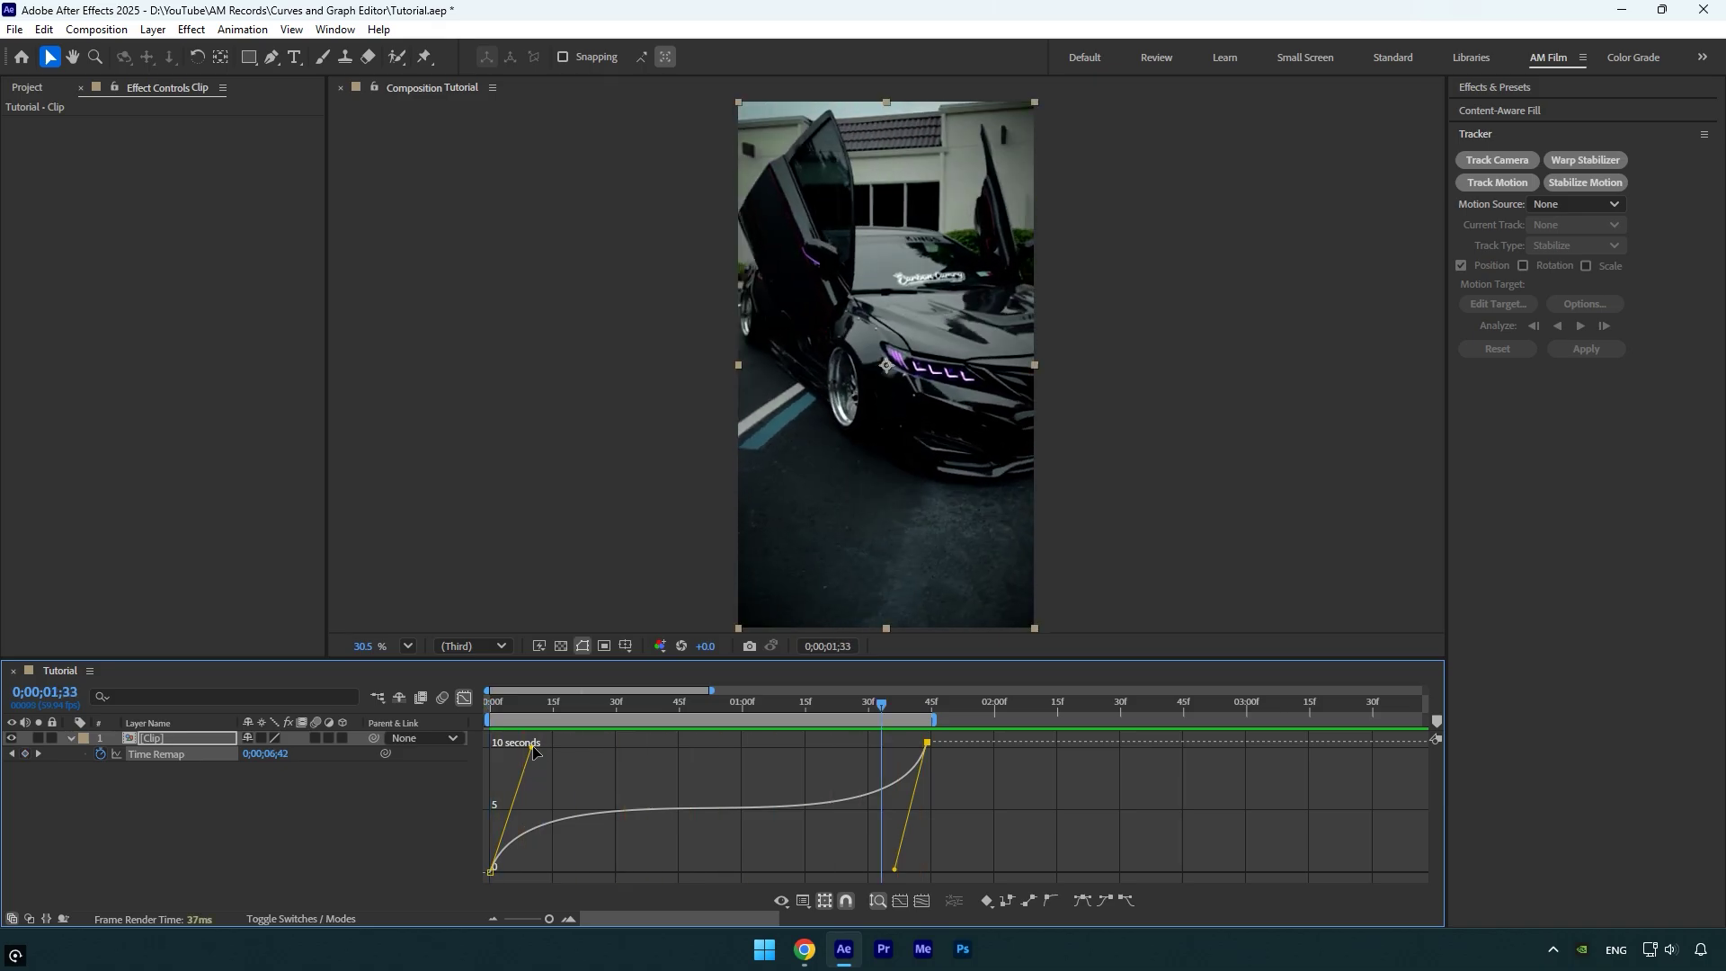
Shorten both end handles moderately to soften the slow section of the Time Remap curve, and preview the result.
drag(531, 745, 529, 780)
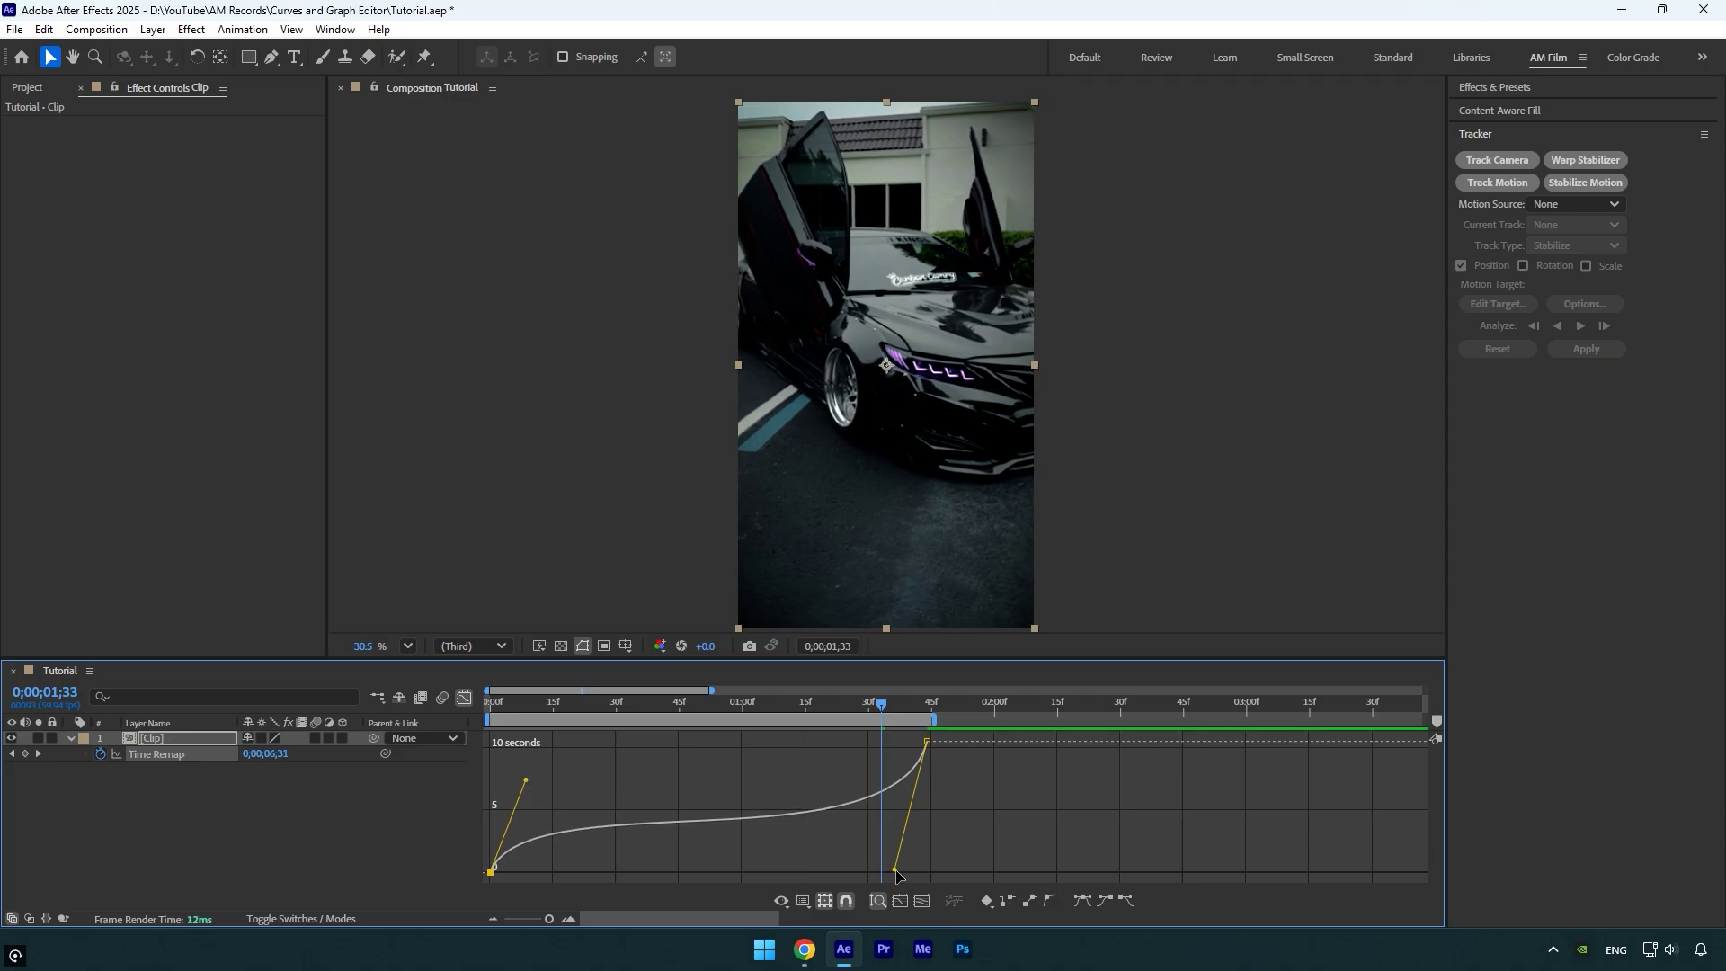
mouse_move(897, 874)
mouse_down()
mouse_move(898, 834)
mouse_move(899, 848)
mouse_up()
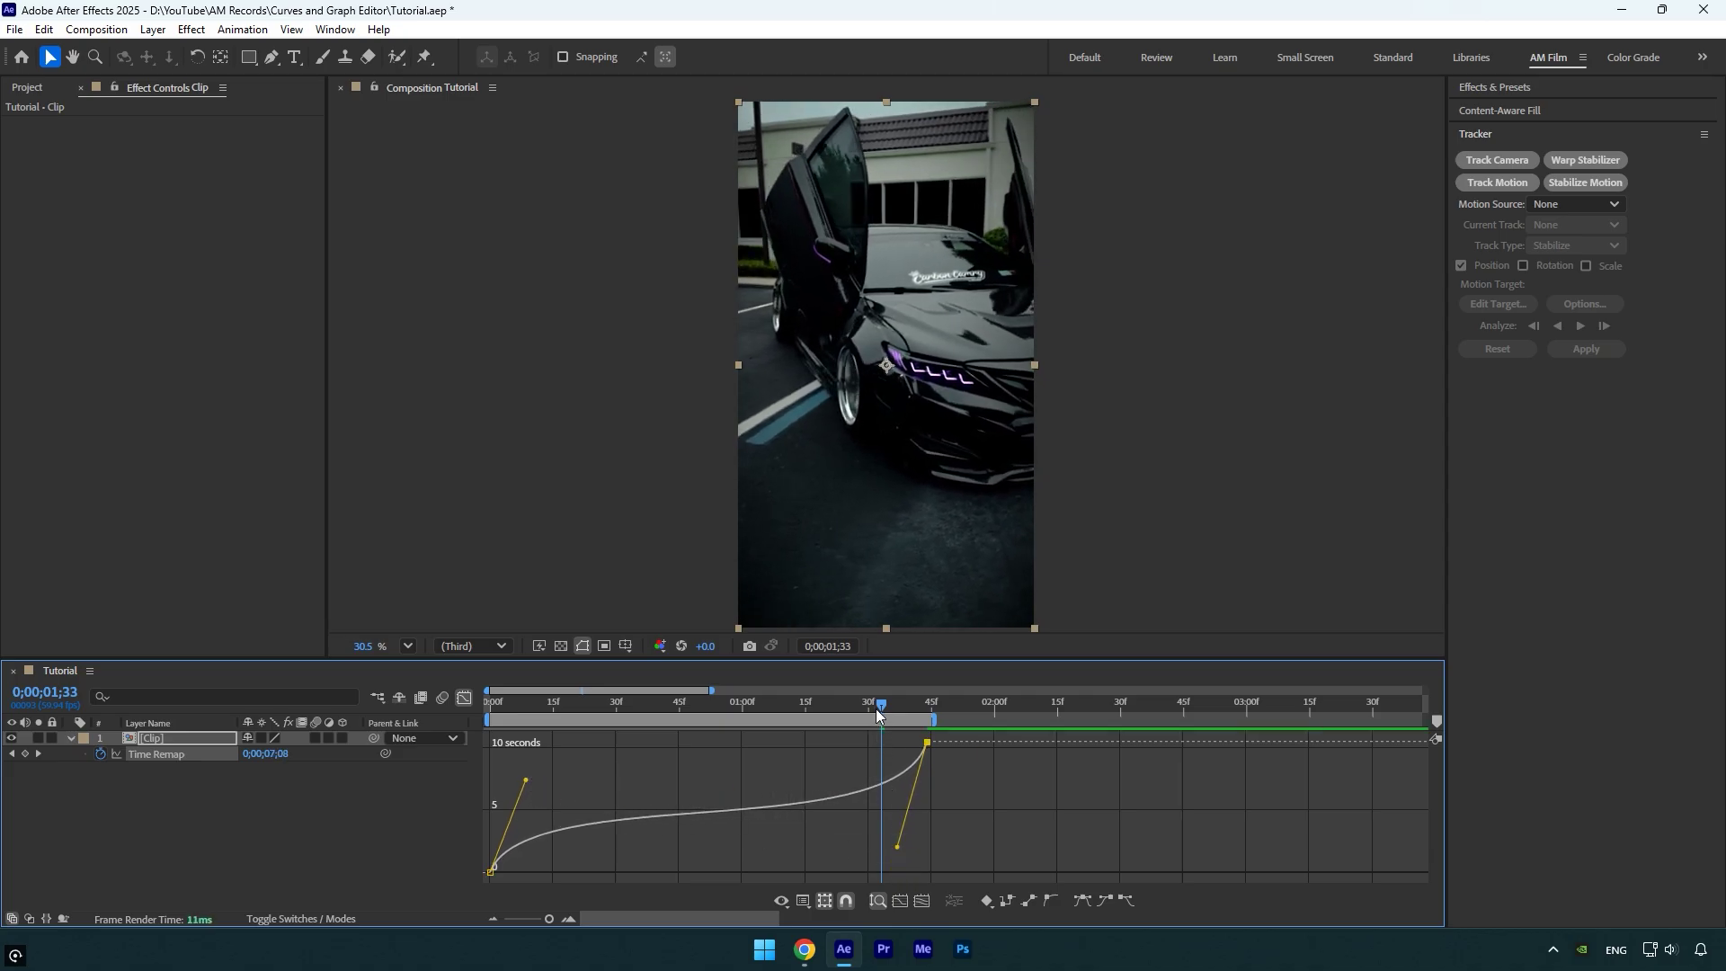
key(space)
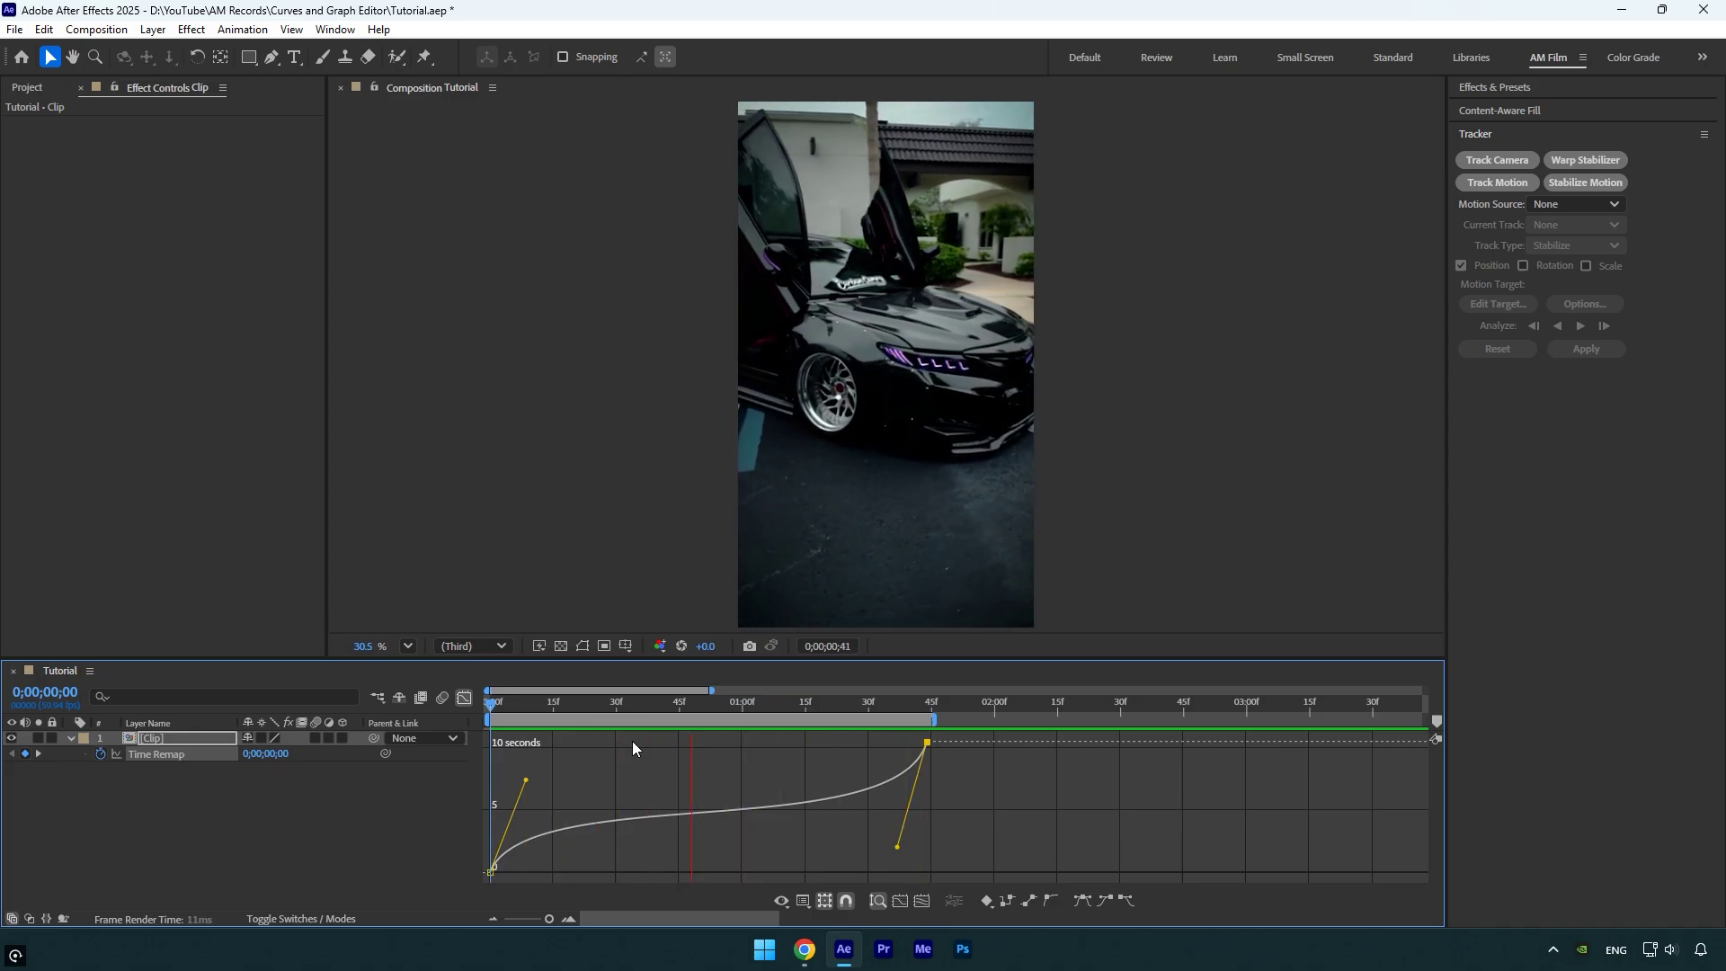
key(space)
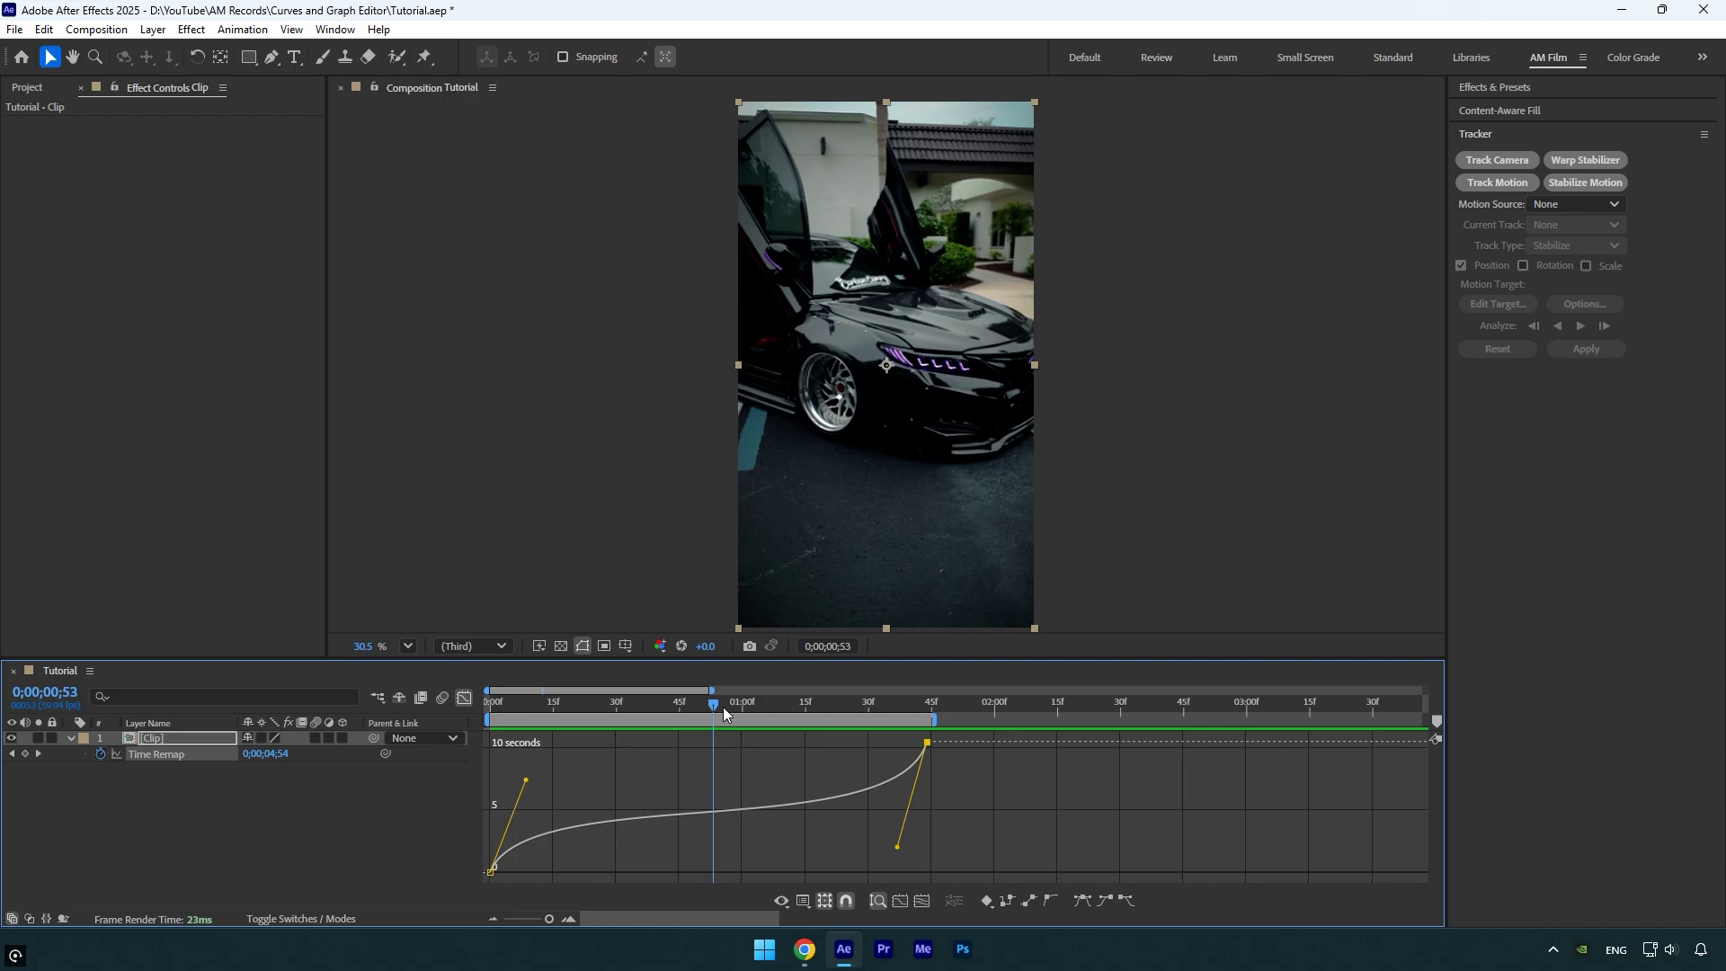
Add a Time Remap keyframe at 0;00;00;56 and remove it again.
mouse_move(723, 705)
mouse_down()
mouse_move(705, 700)
mouse_move(728, 706)
mouse_up()
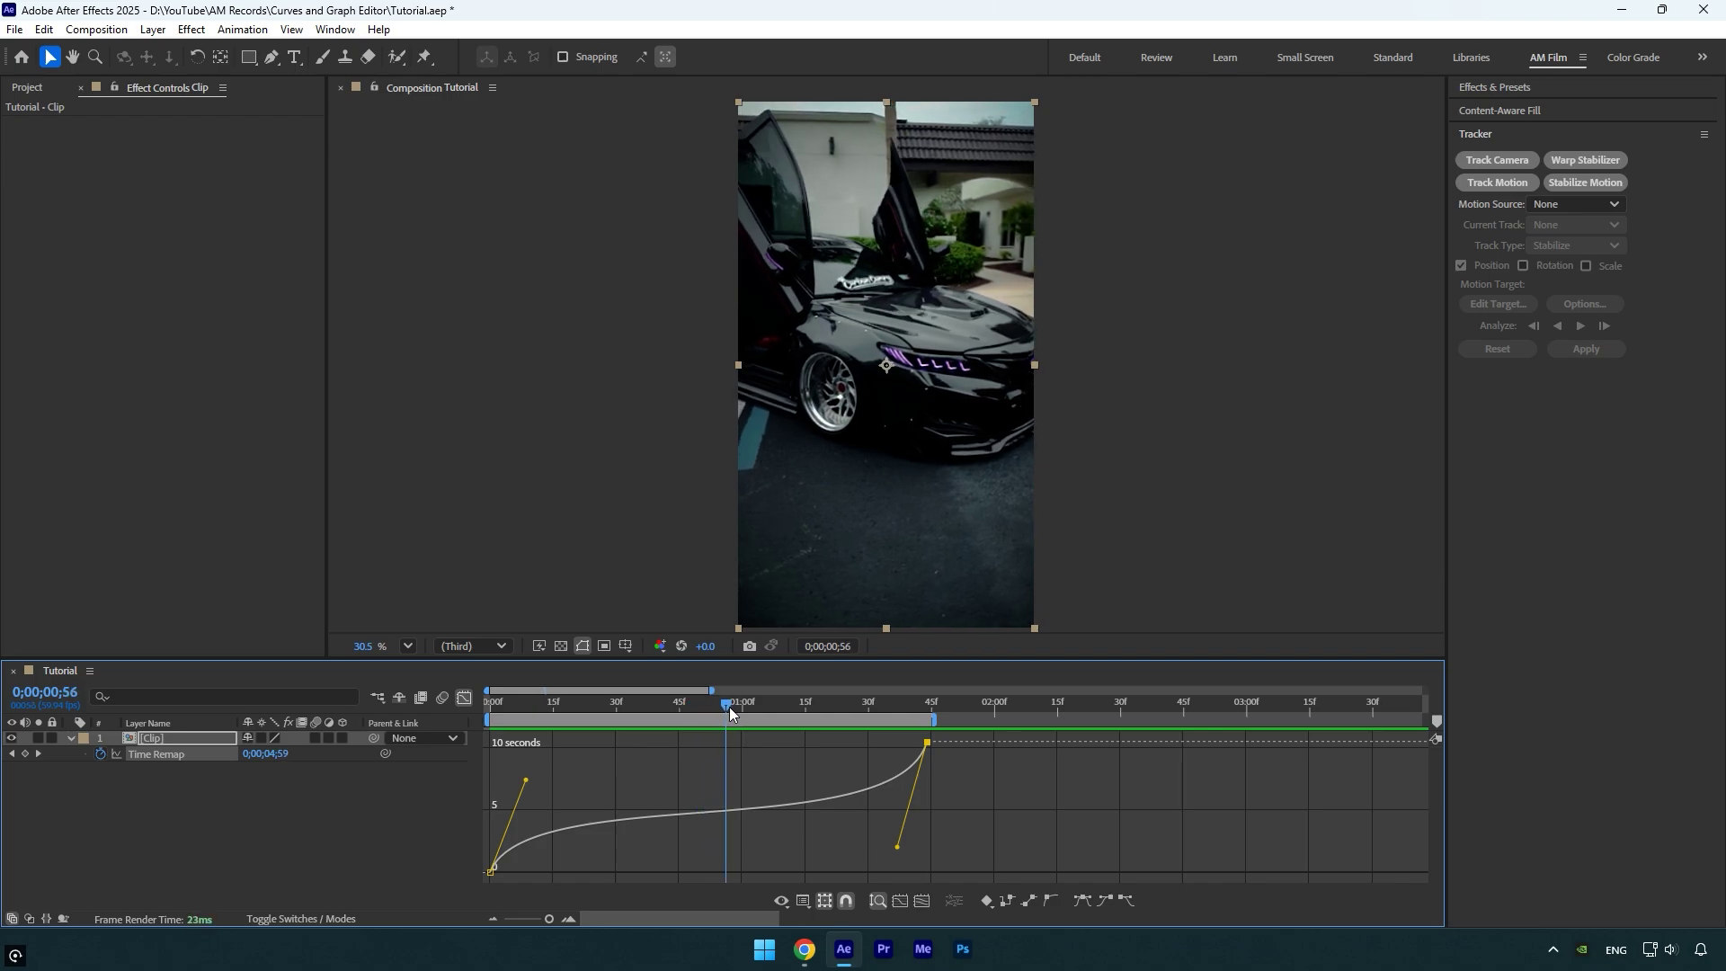
click(25, 753)
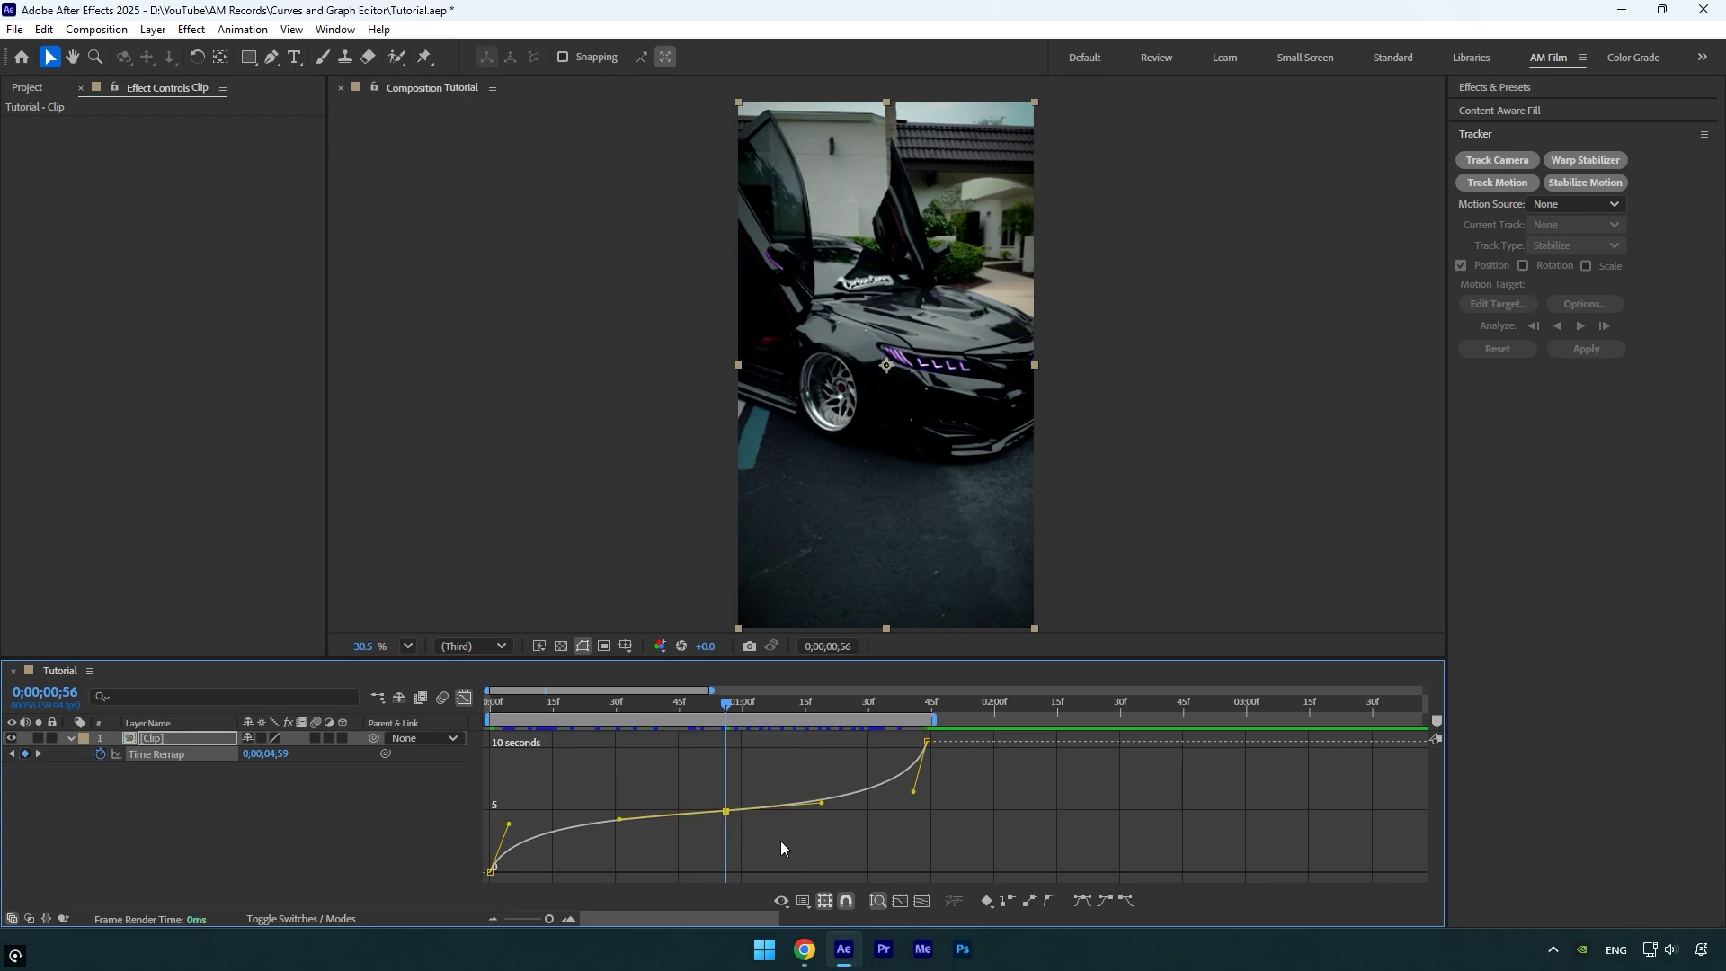
key(Delete)
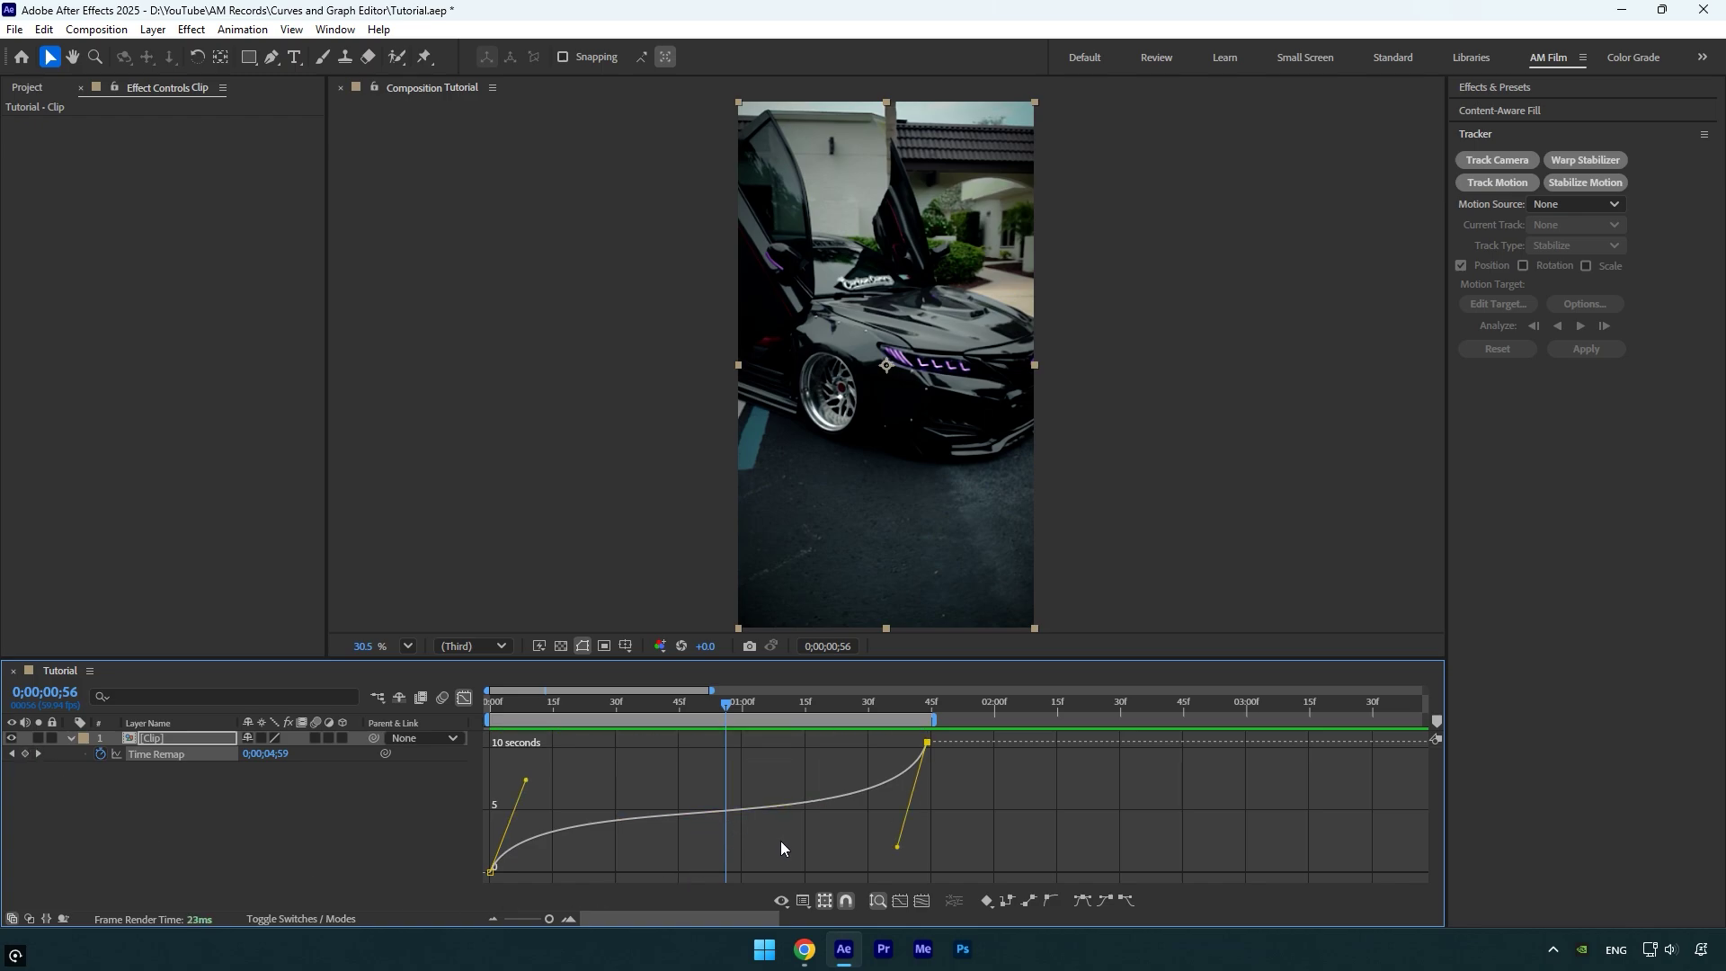
Add a keyframe on the Time Remap curve at 0;00;00;56 with the Pen tool, and return to the Selection tool.
key(g)
click(727, 812)
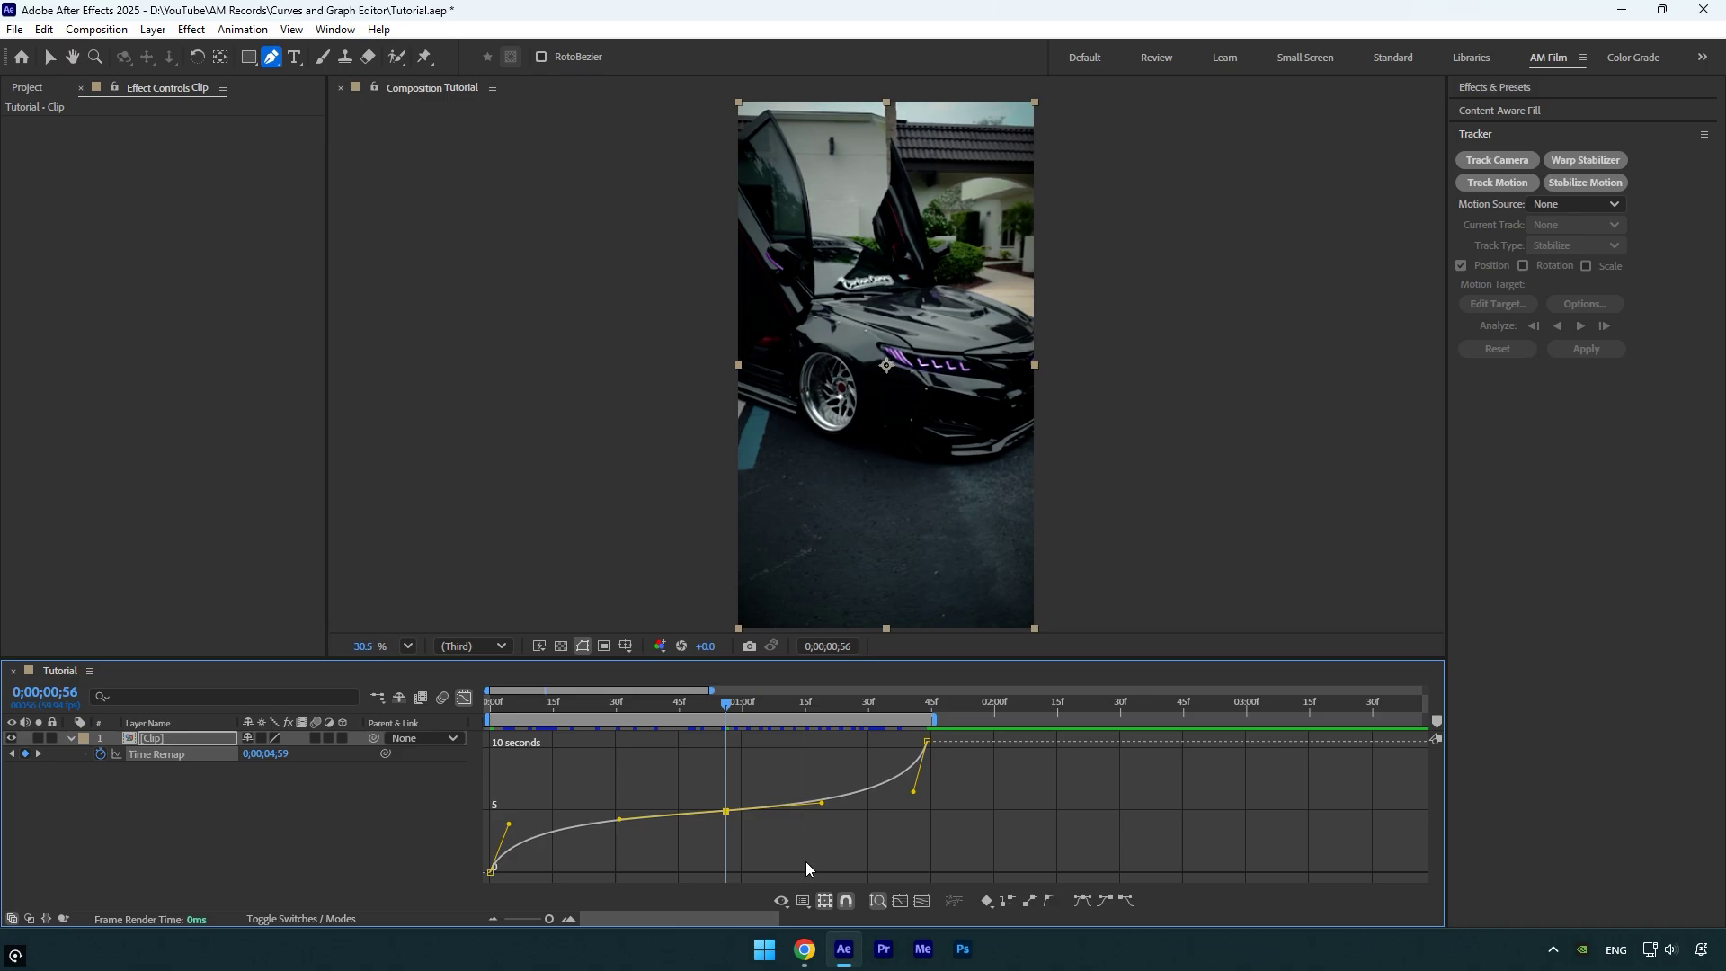
key(v)
Raise the middle Time Remap keyframe to 0;00;10;35 and lower the last keyframe to 0, with its handle pointing upward.
drag(726, 811, 723, 746)
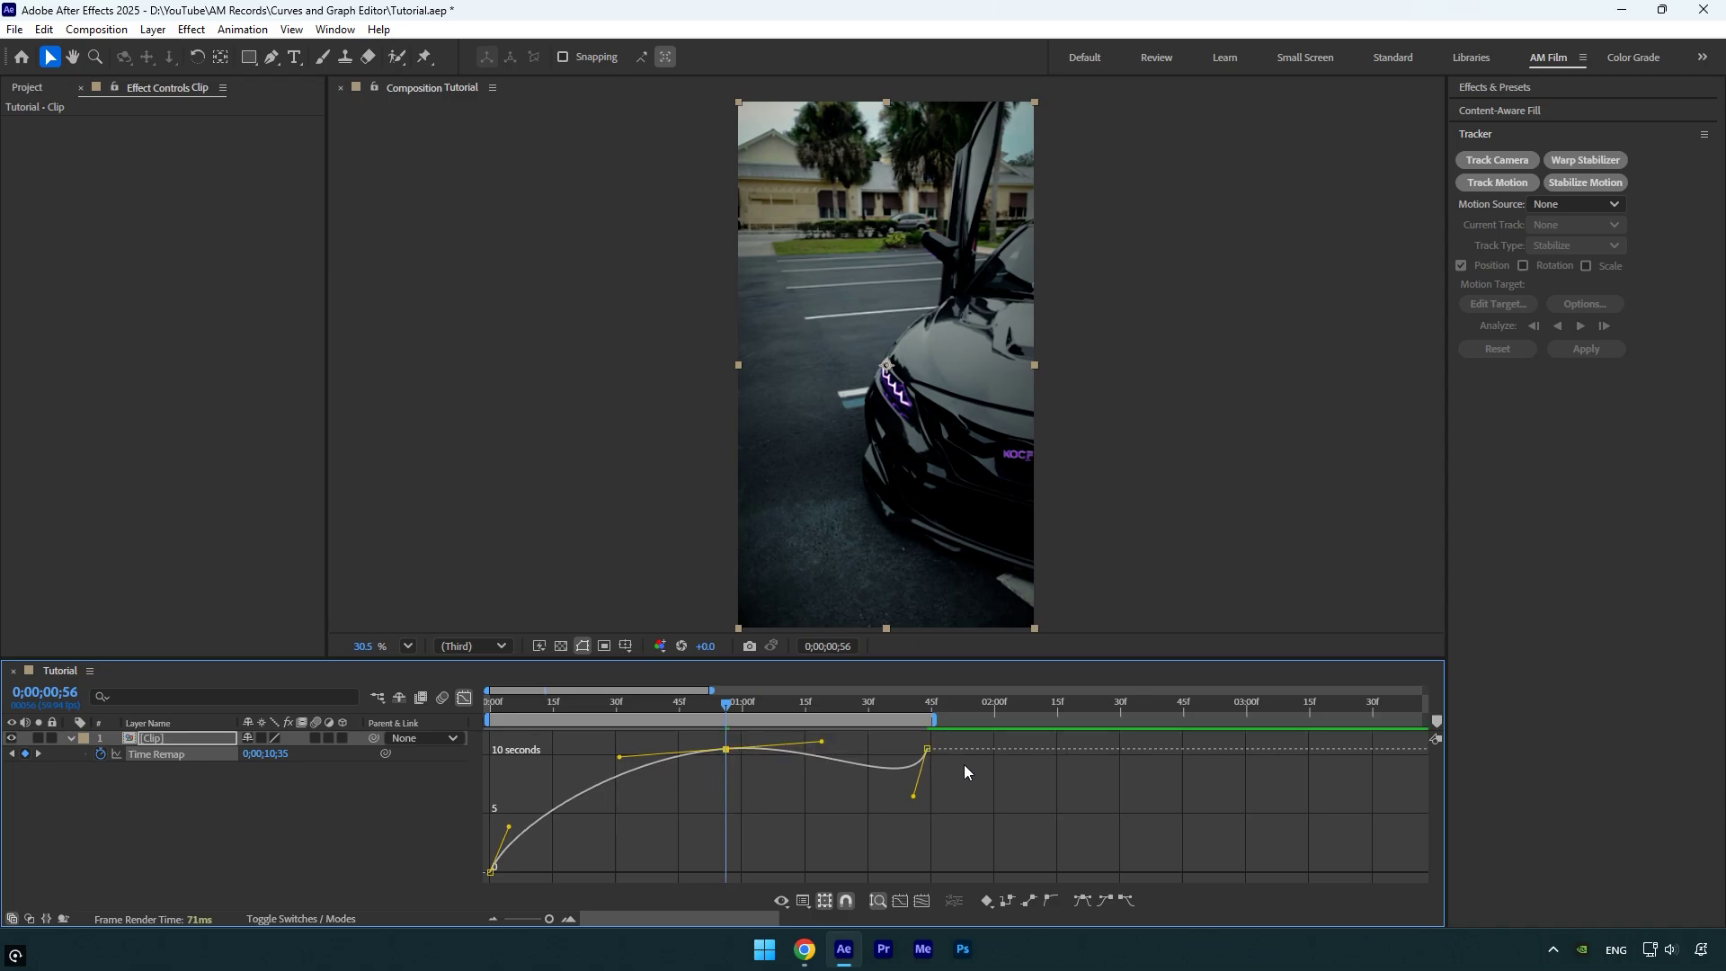
mouse_move(927, 751)
mouse_down()
mouse_move(935, 874)
mouse_move(928, 758)
mouse_move(929, 784)
mouse_up()
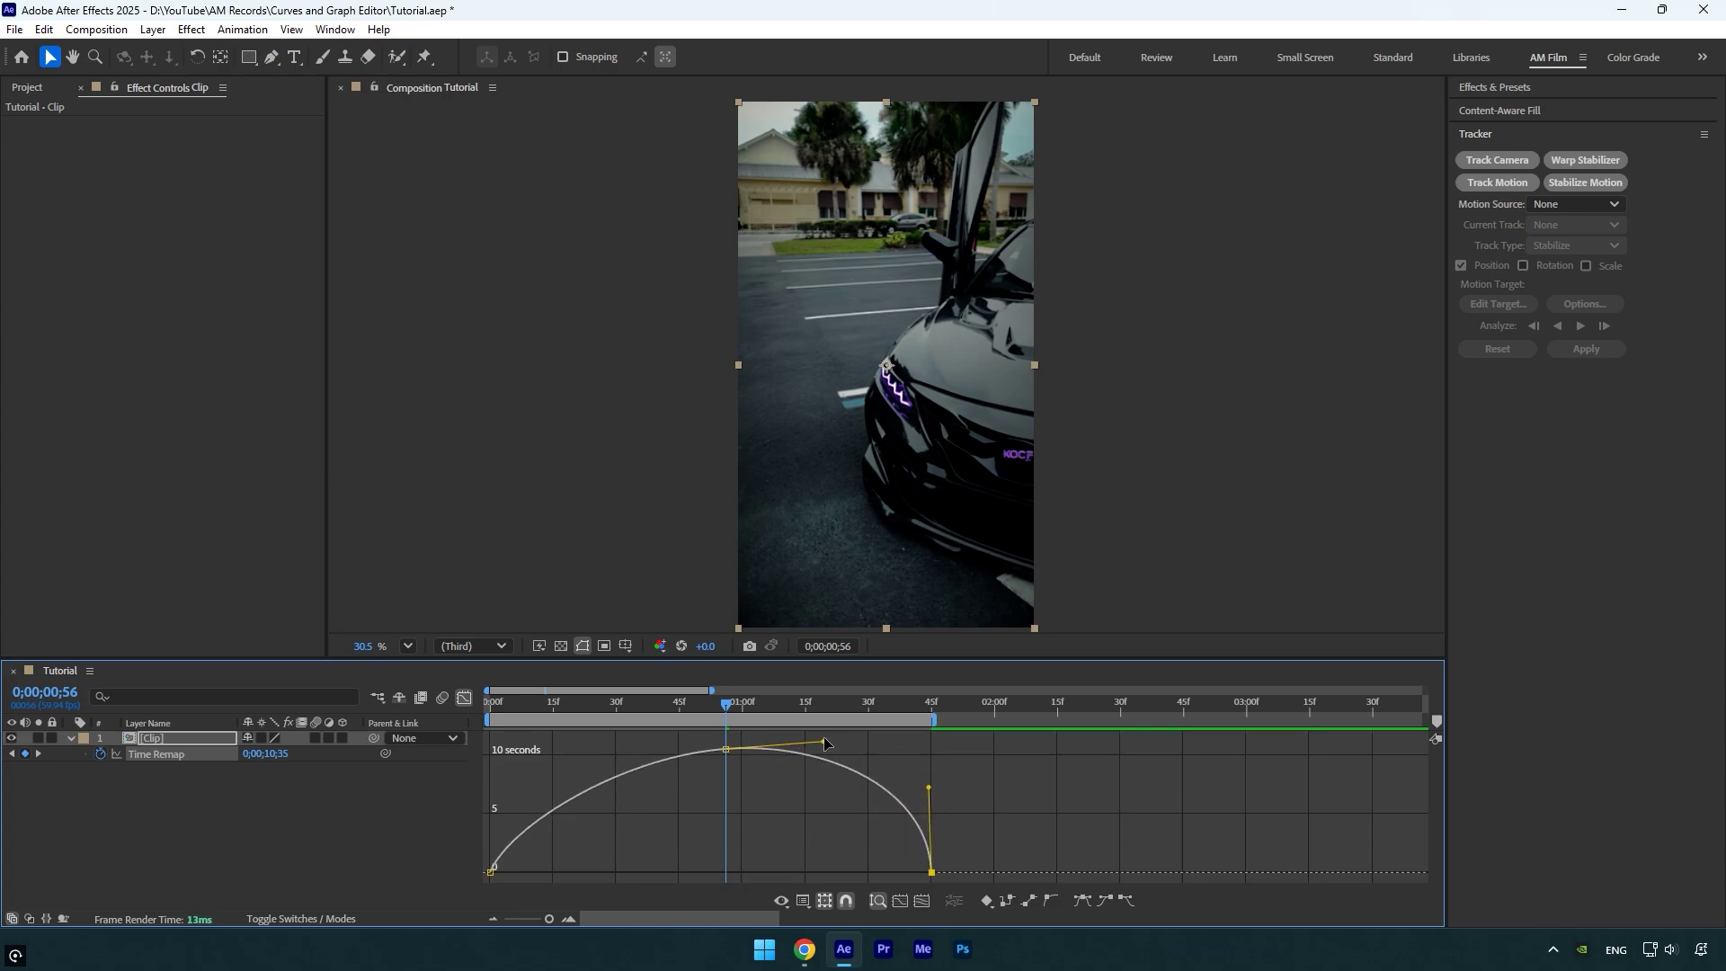
Extend the middle keyframe's handles horizontally both ways, make the first keyframe's handle vertical, and preview the arch from the start.
drag(822, 743, 881, 741)
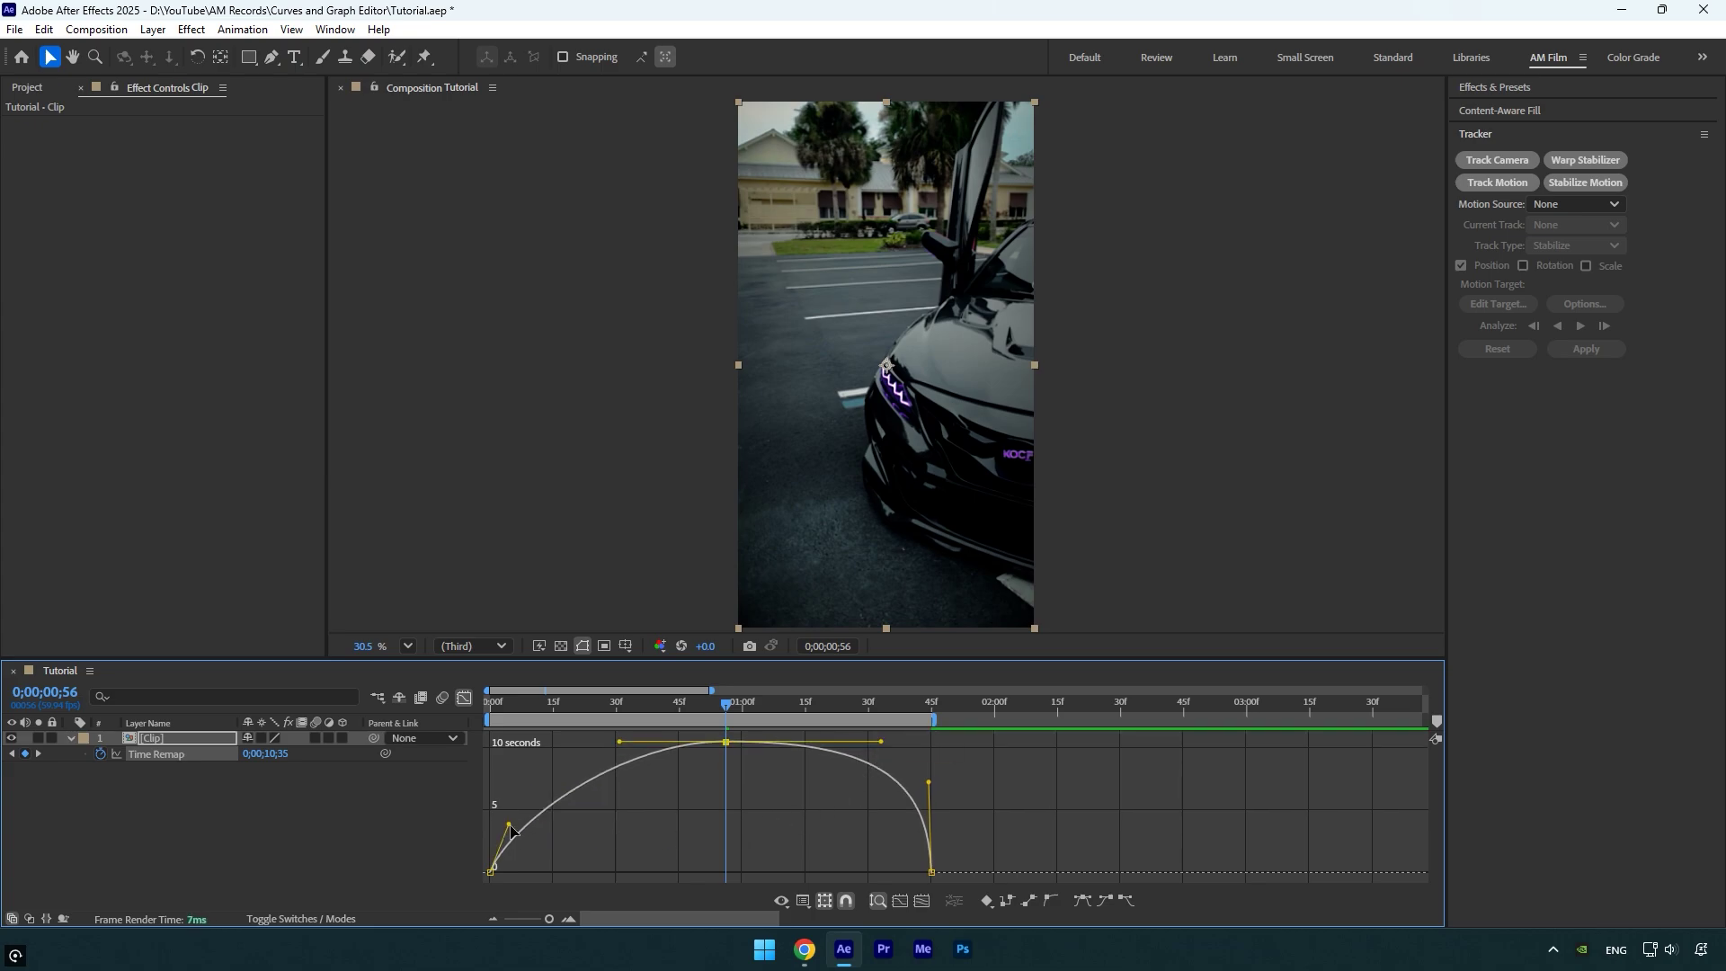
drag(509, 824, 478, 796)
drag(619, 742, 559, 741)
drag(730, 714, 459, 714)
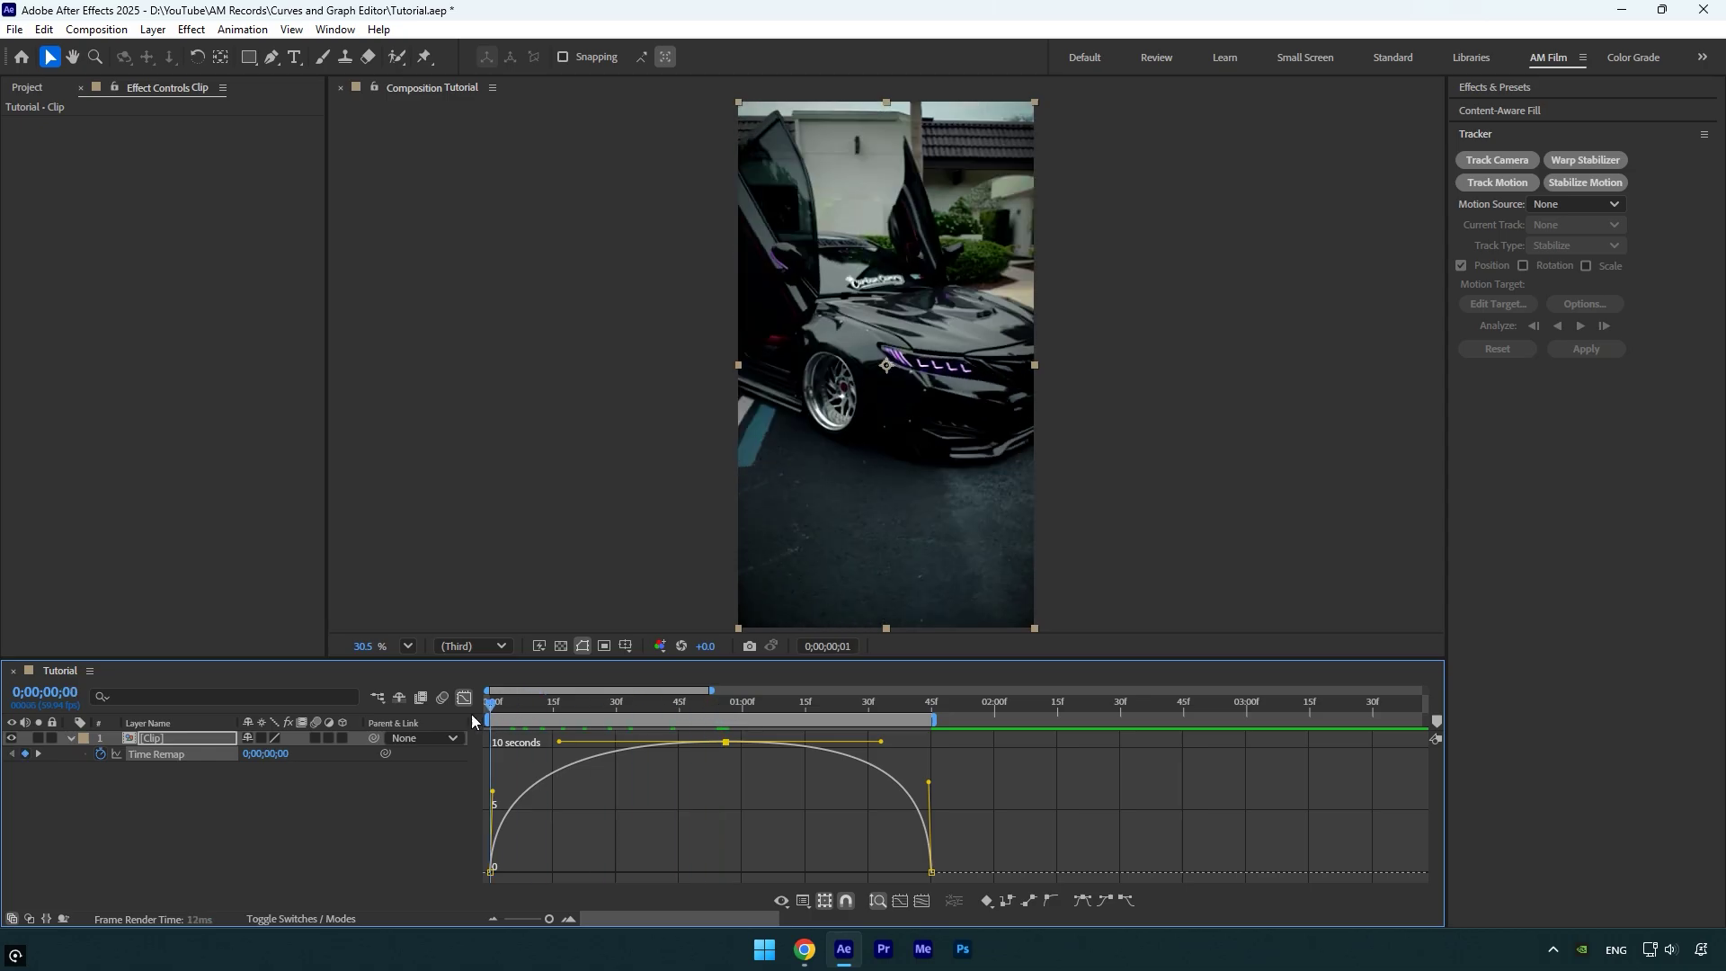
key(space)
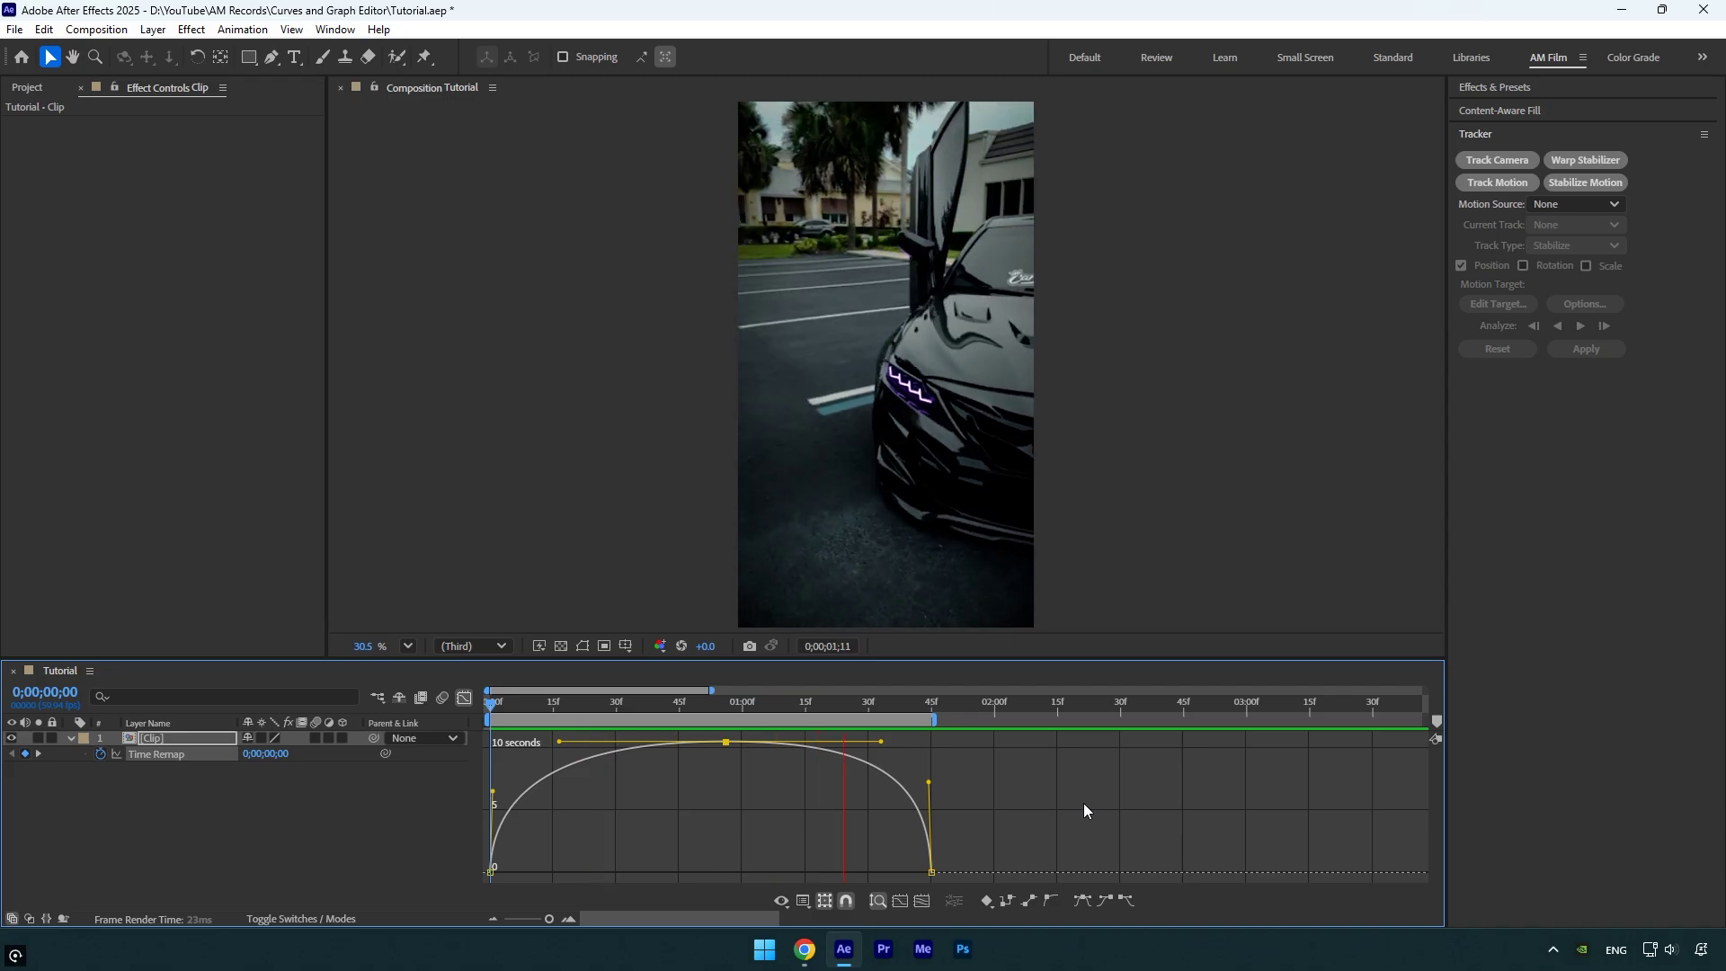
key(space)
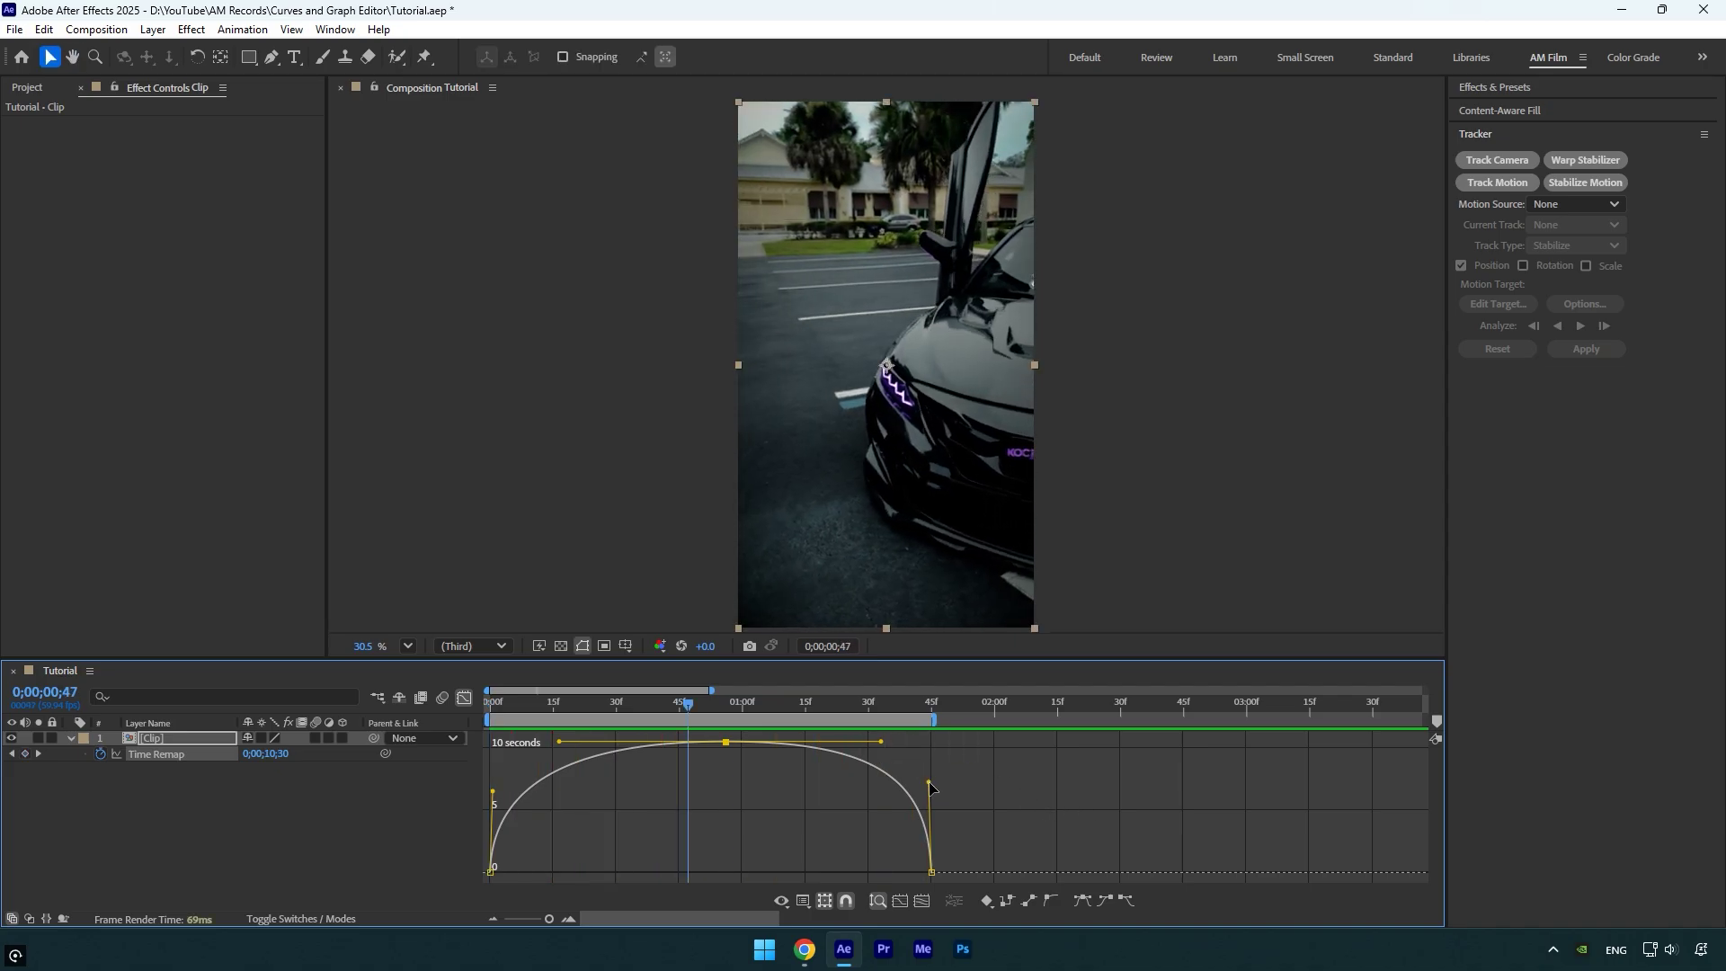
Shorten the first and last keyframes' handles, even out the middle keyframe's handles into a rounder arch, and preview from the start.
drag(927, 782, 927, 850)
click(490, 871)
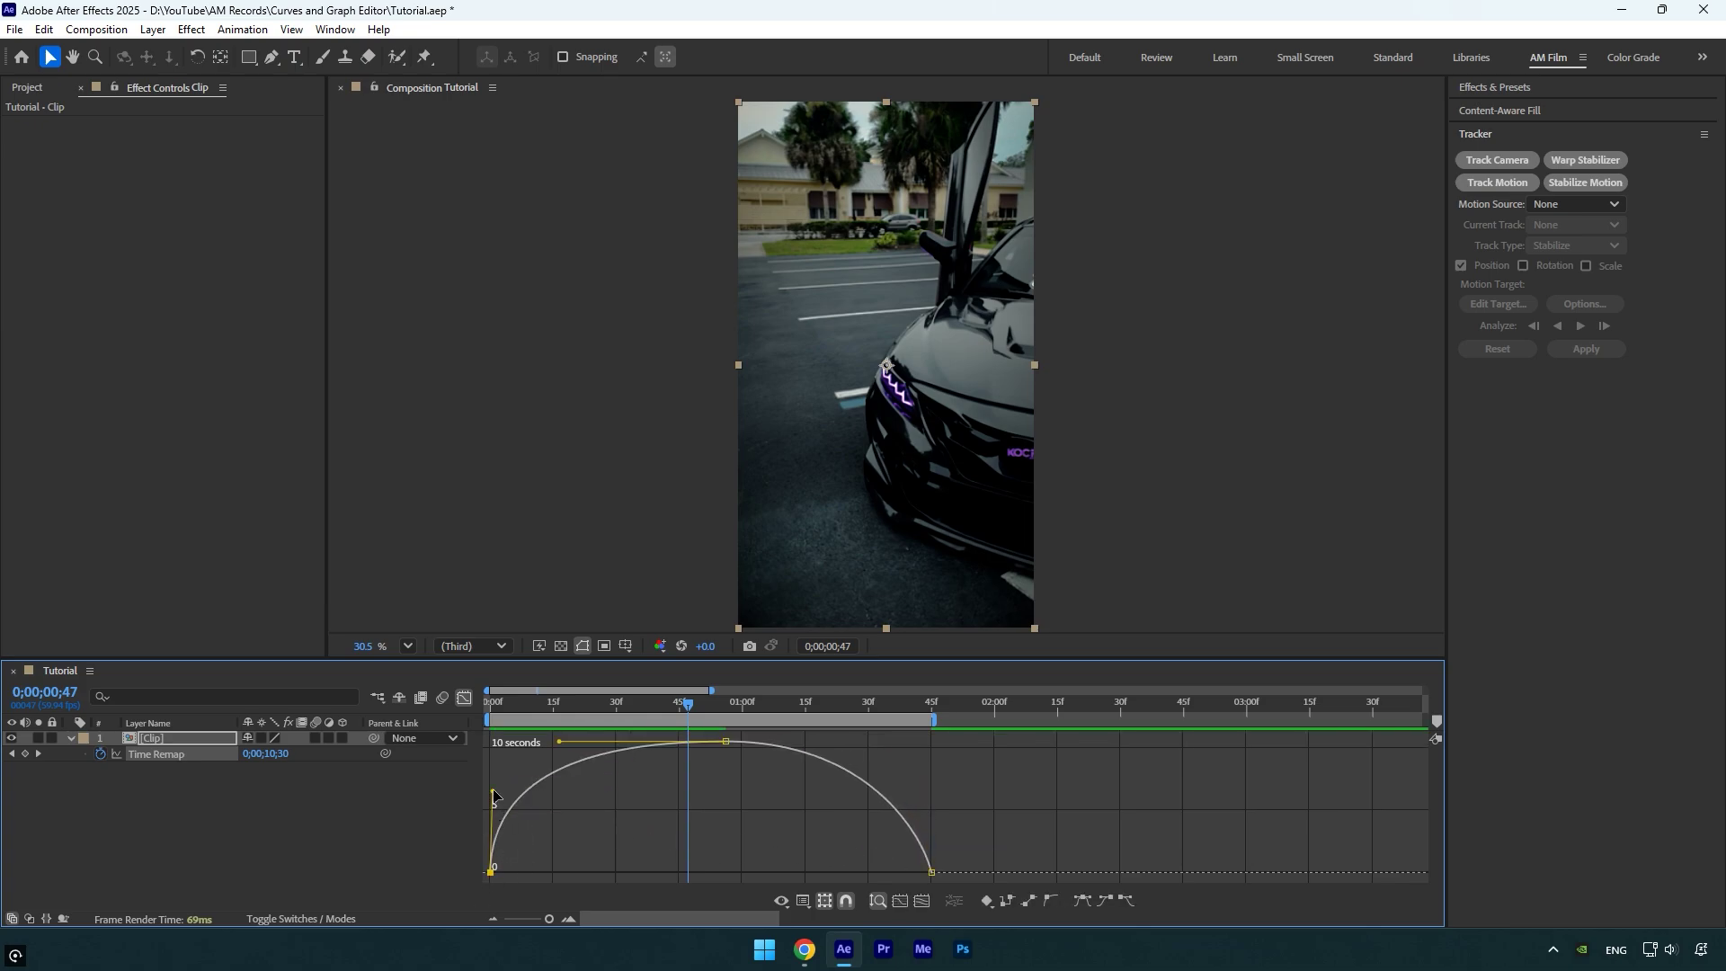
drag(496, 800, 499, 858)
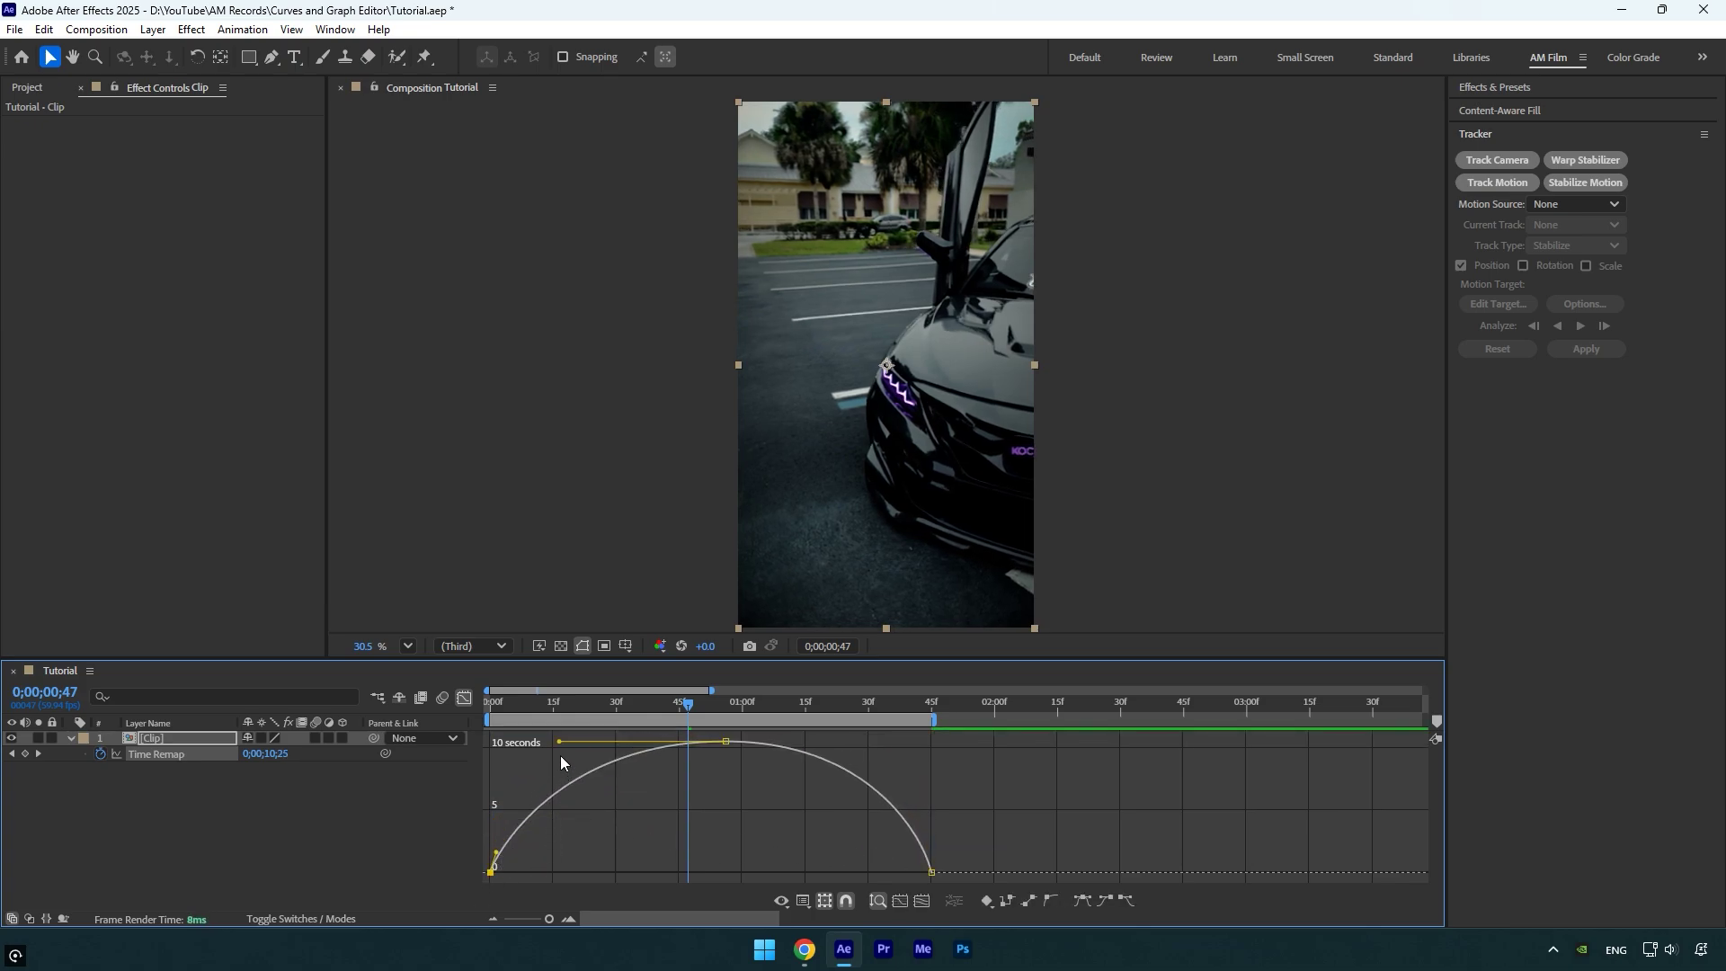
drag(557, 742, 546, 740)
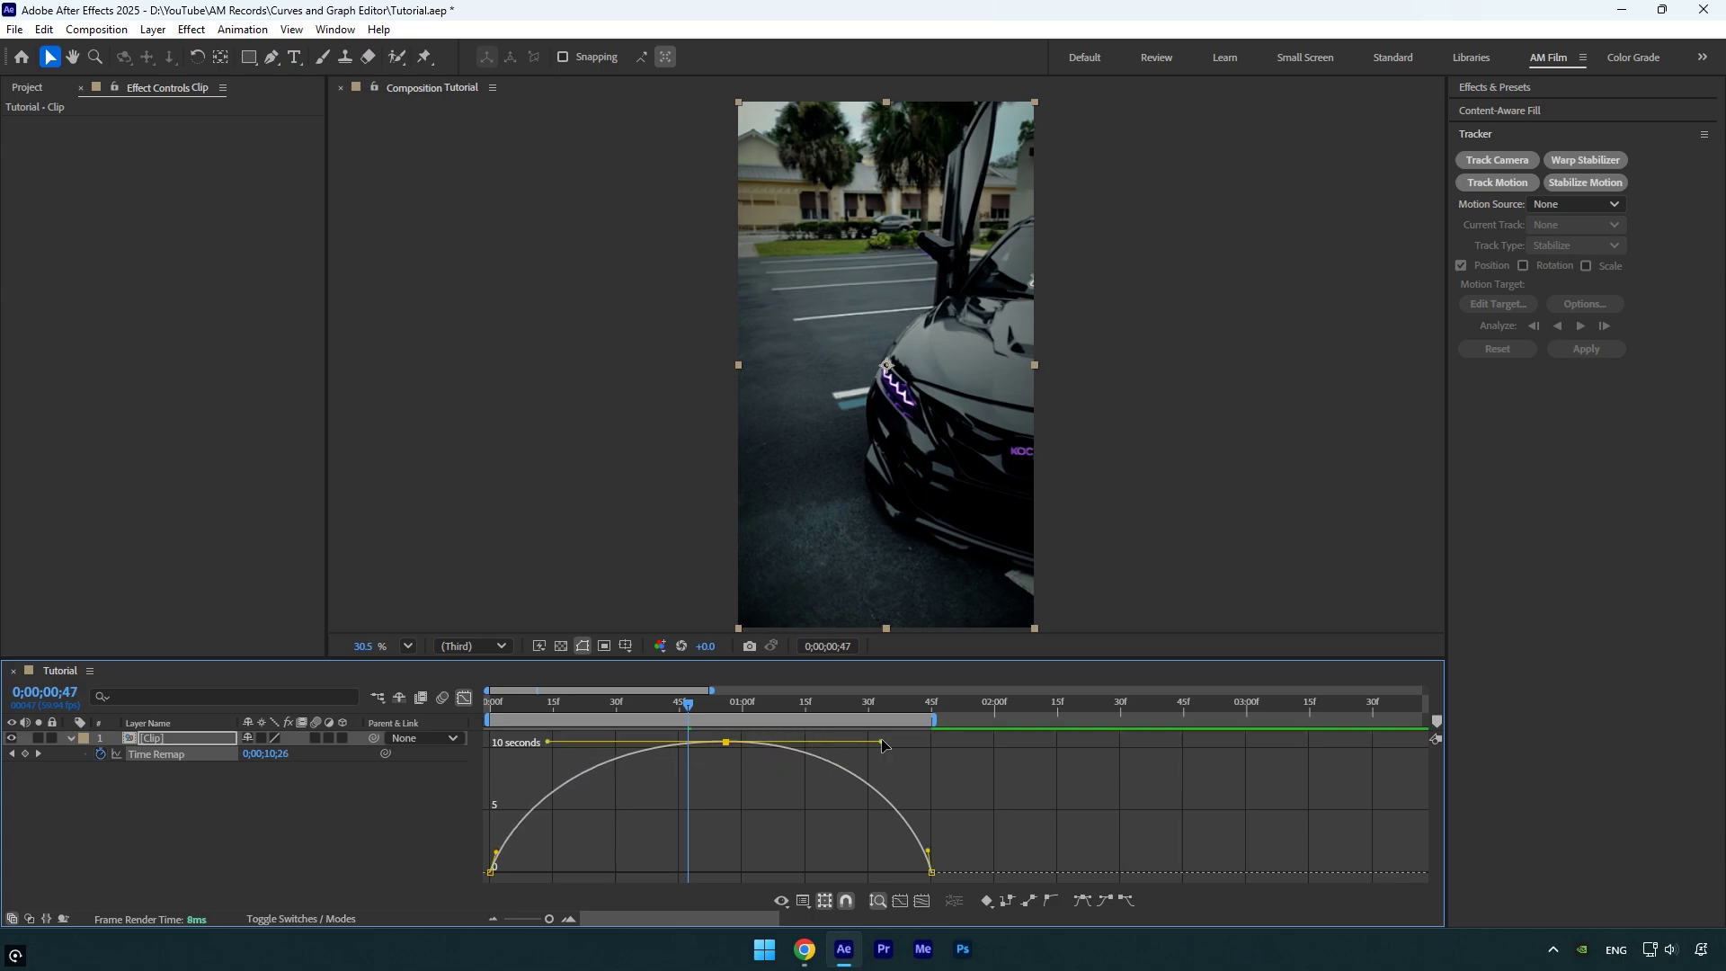
drag(882, 742, 874, 742)
drag(688, 703, 491, 706)
key(space)
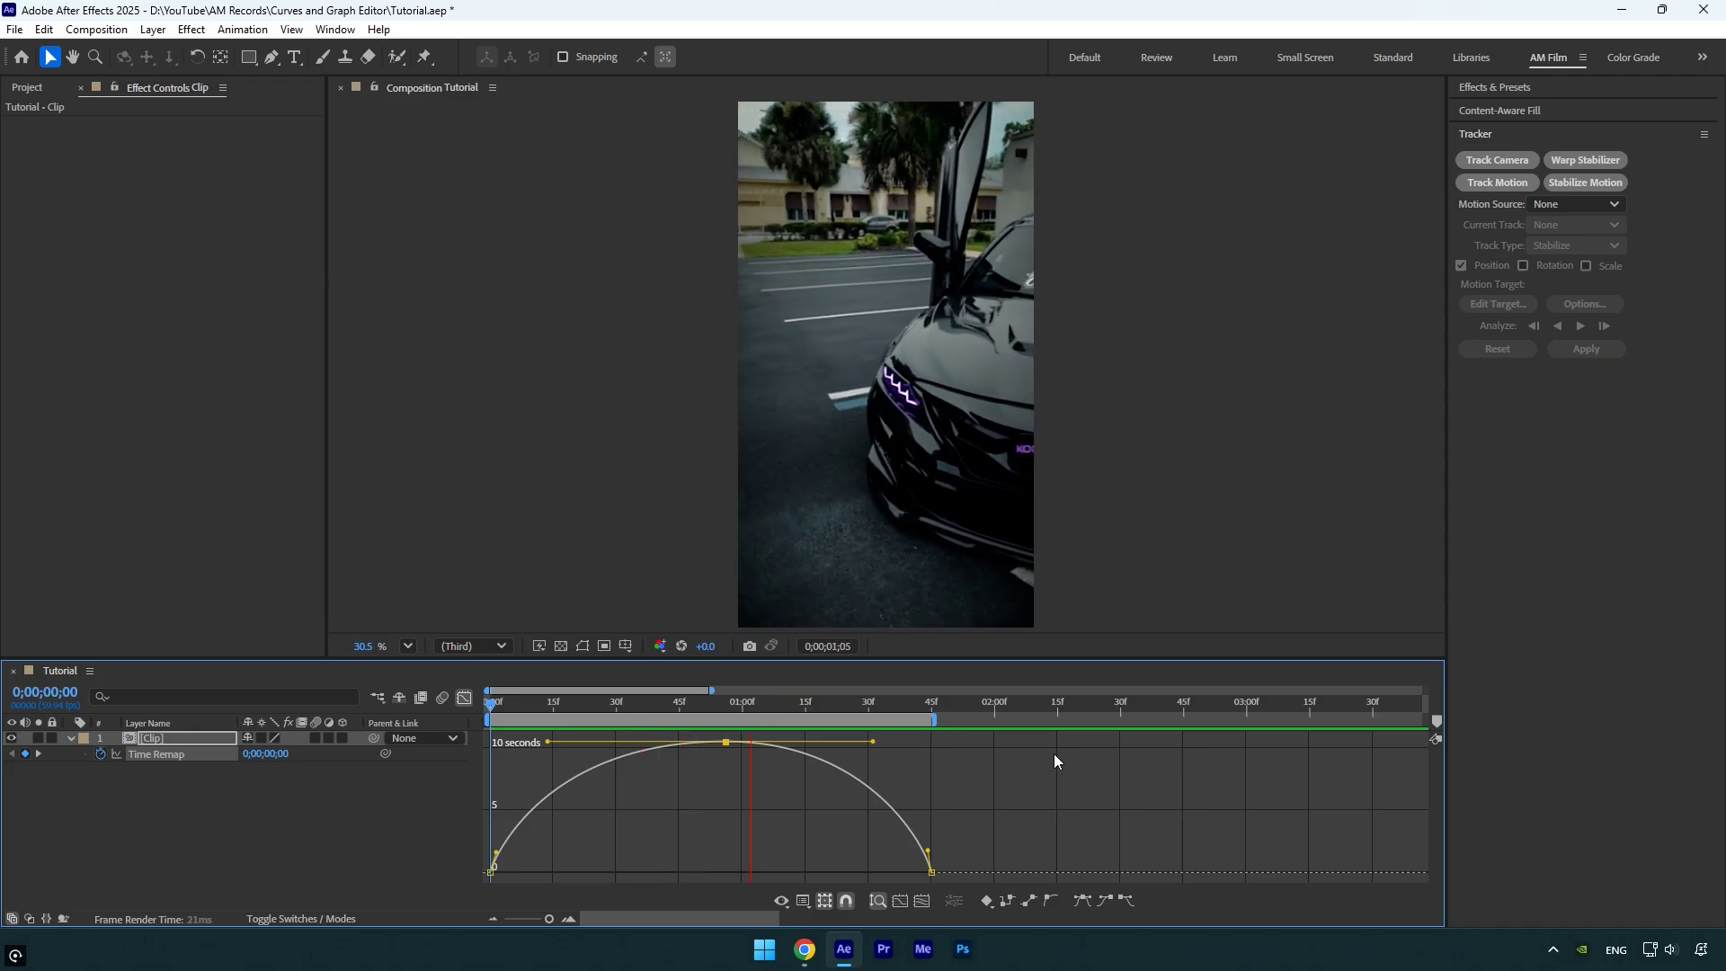